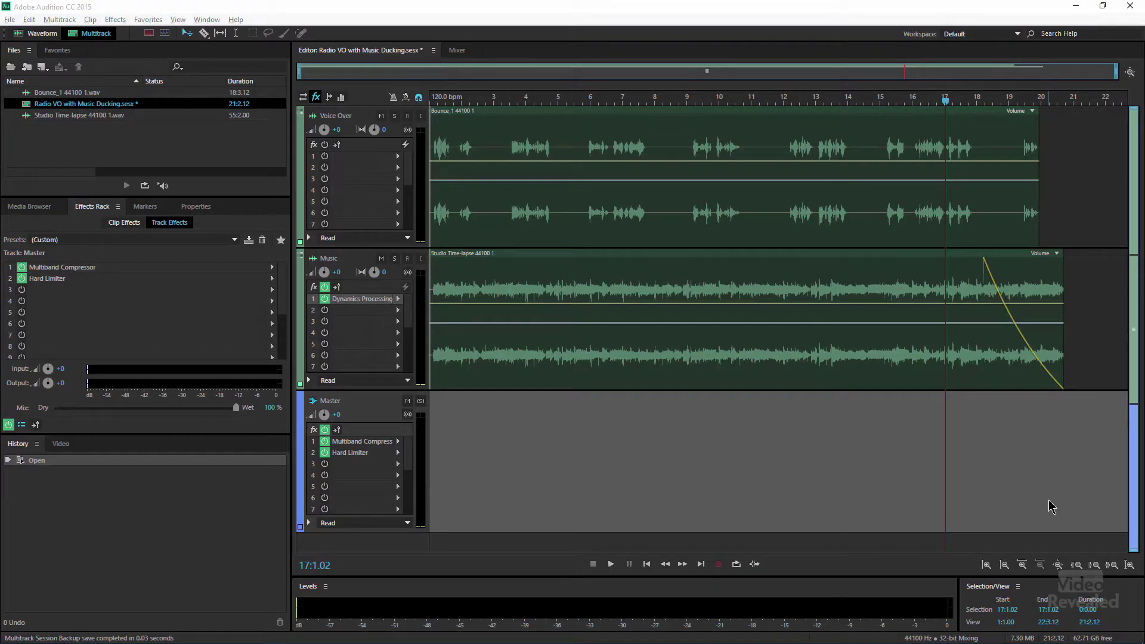
- Audition the Voice Over track and then the Music track, each soloed
{"action": "left_click", "coordinate": [445, 107]}
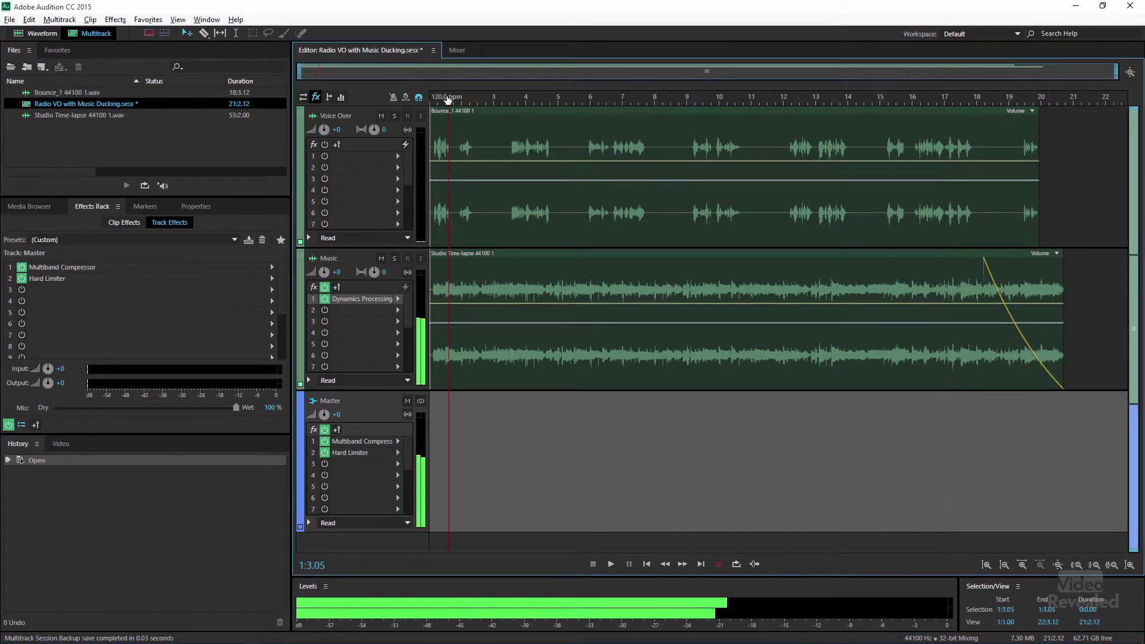
{"action": "left_click", "coordinate": [395, 115]}
{"action": "key", "text": "space"}
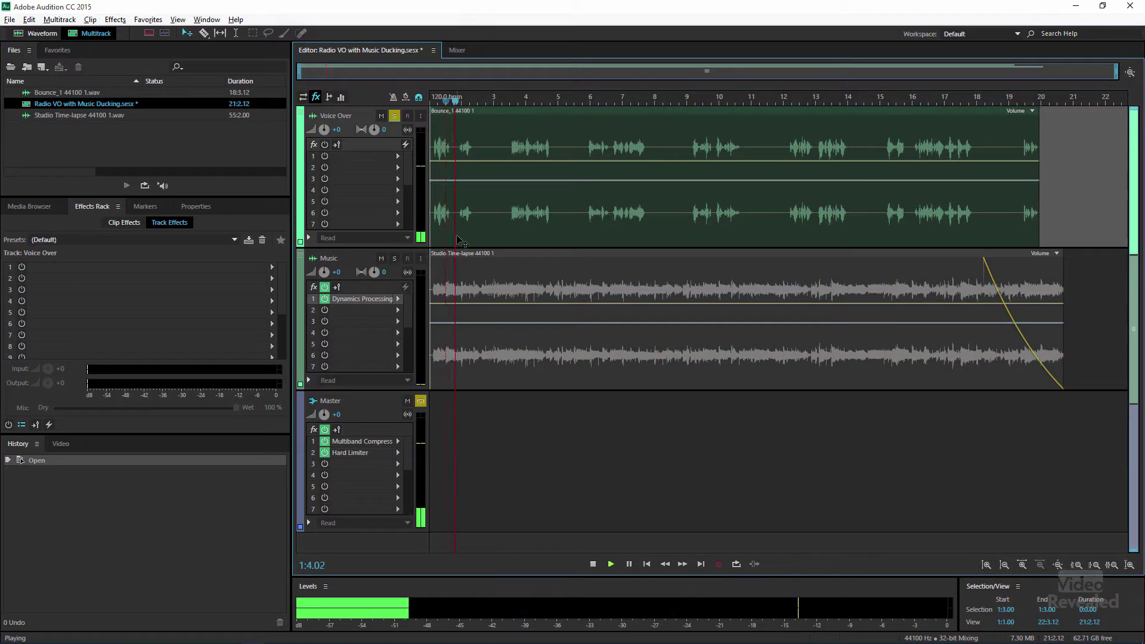
{"action": "left_click", "coordinate": [507, 110]}
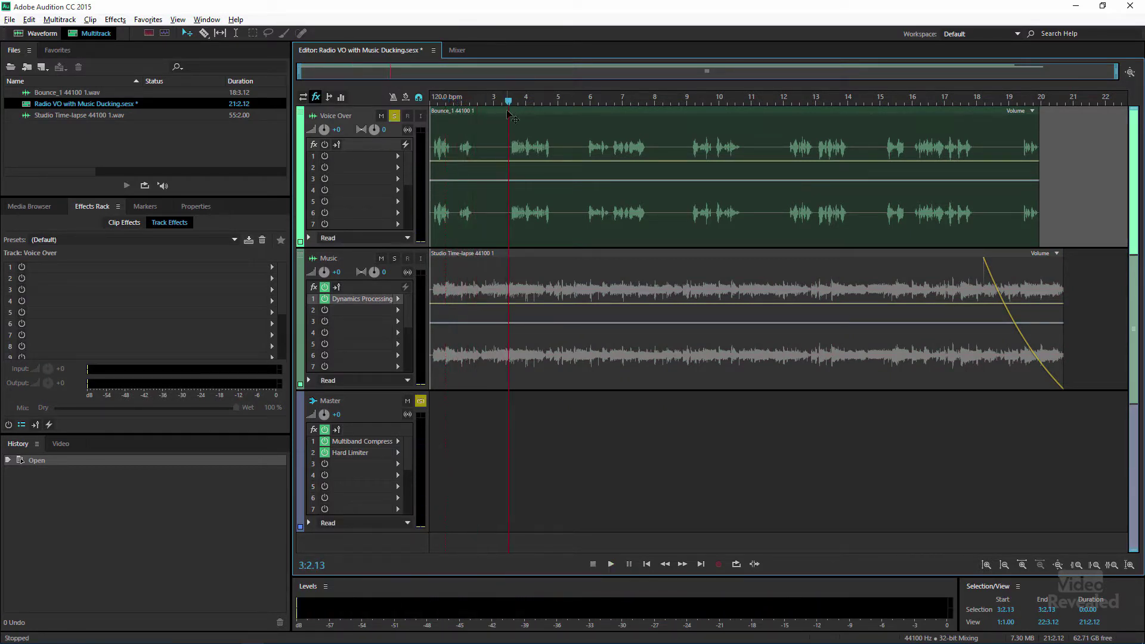
{"action": "key", "text": "space"}
{"action": "left_click", "coordinate": [394, 116]}
{"action": "left_click", "coordinate": [394, 258]}
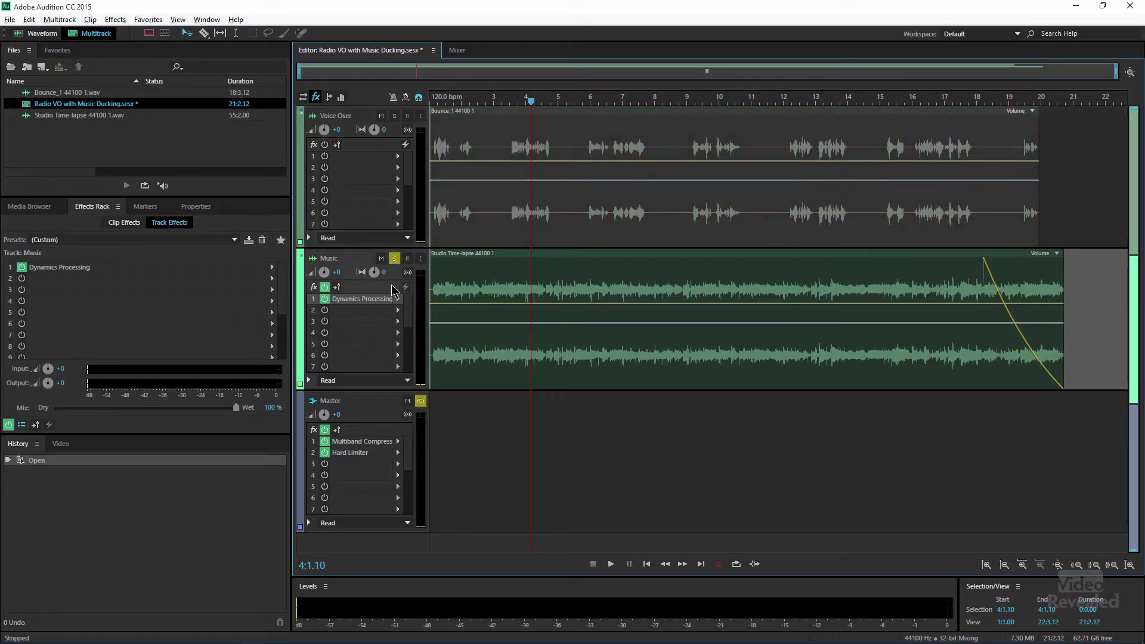
{"action": "key", "text": "space"}
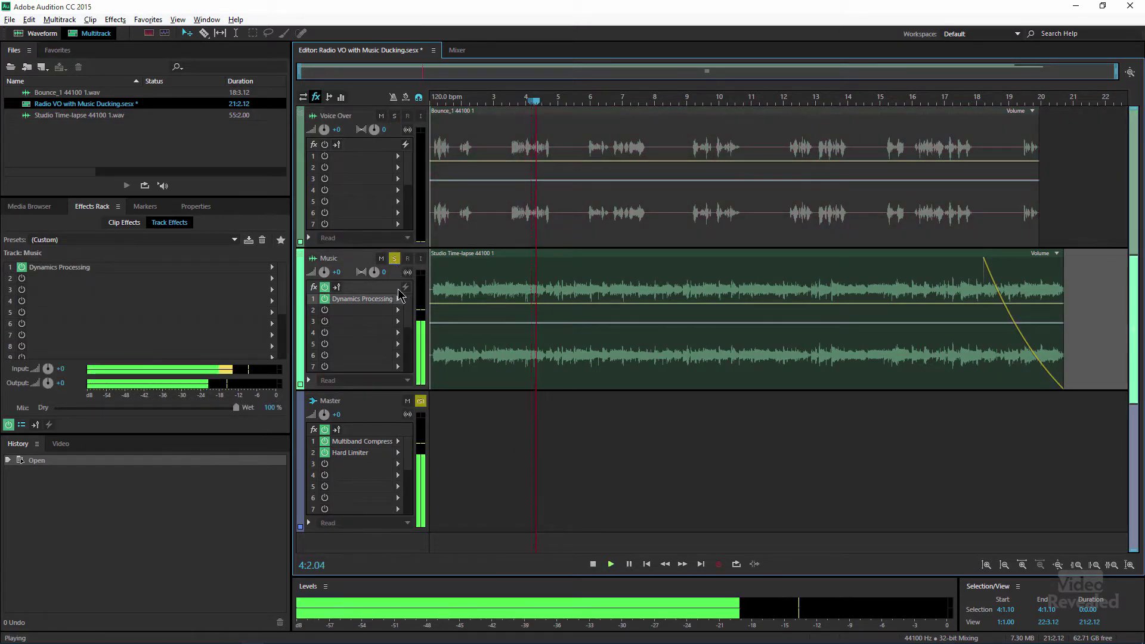
{"action": "left_click", "coordinate": [395, 259]}
{"action": "key", "text": "Home"}
{"action": "key", "text": "space"}
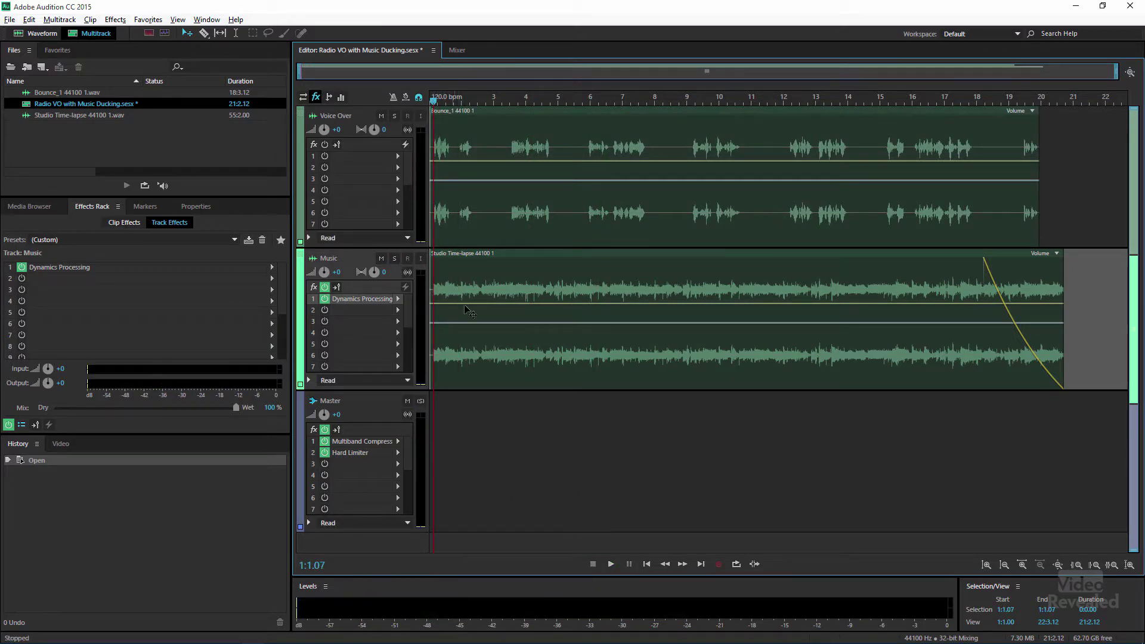
- Play both tracks together from the start and from bar 3, then unsolo Music
{"action": "key", "text": "space"}
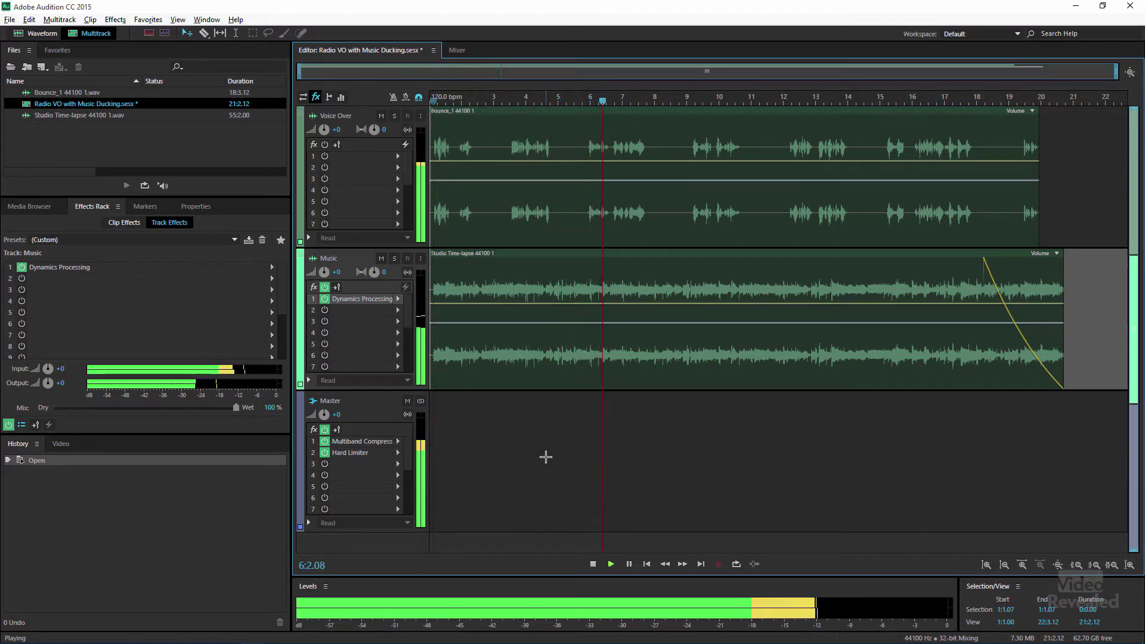
{"action": "key", "text": "space"}
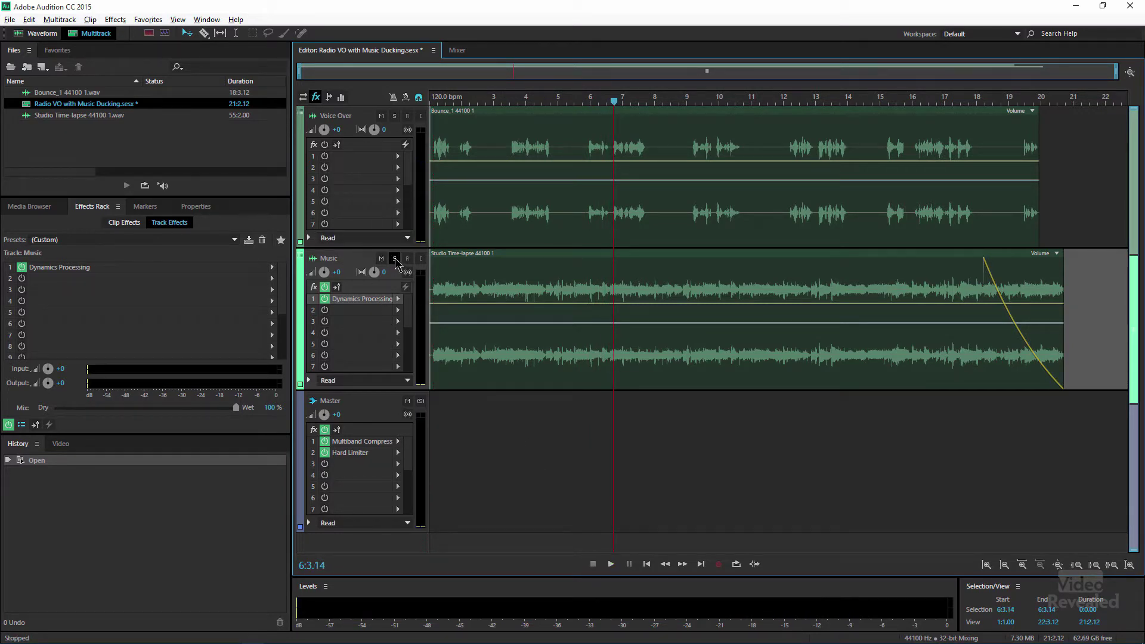
{"action": "left_click", "coordinate": [508, 104]}
{"action": "key", "text": "space"}
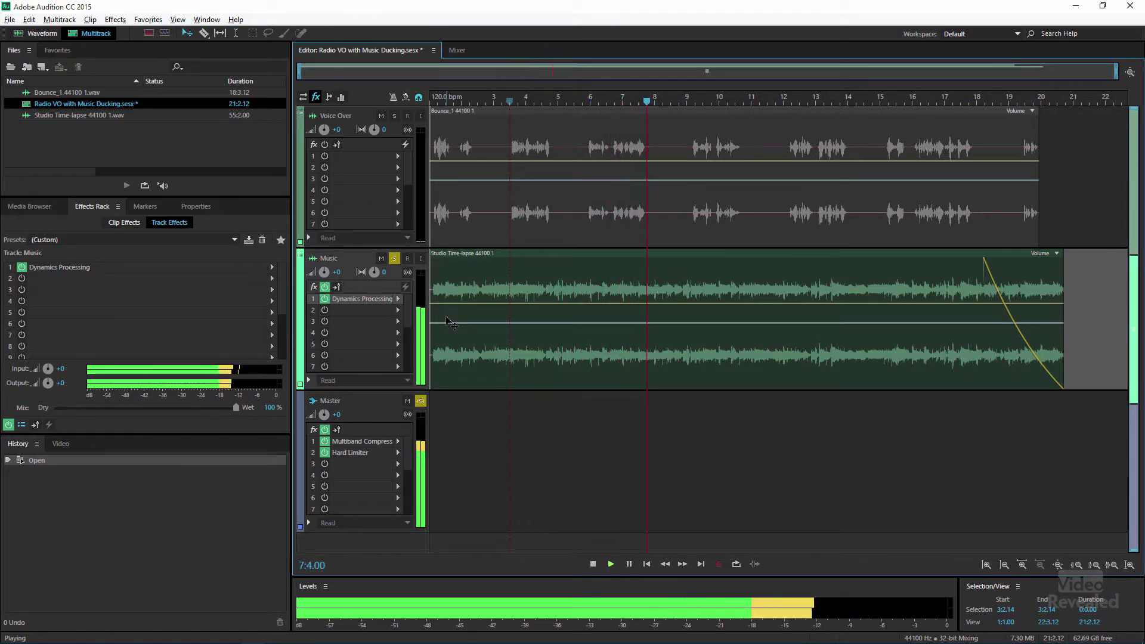
{"action": "key", "text": "space"}
{"action": "left_click", "coordinate": [394, 258]}
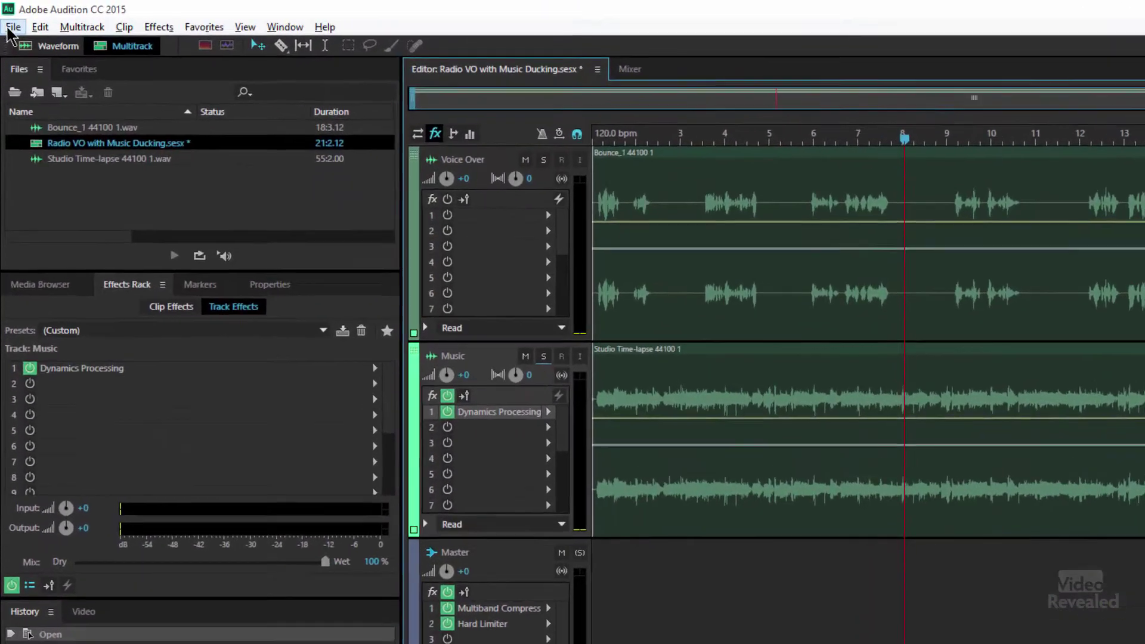
- Create a multitrack session named Ducking from the Radio VO with Music Ducking template
{"action": "left_click", "coordinate": [13, 27]}
{"action": "mouse_move", "coordinate": [45, 50]}
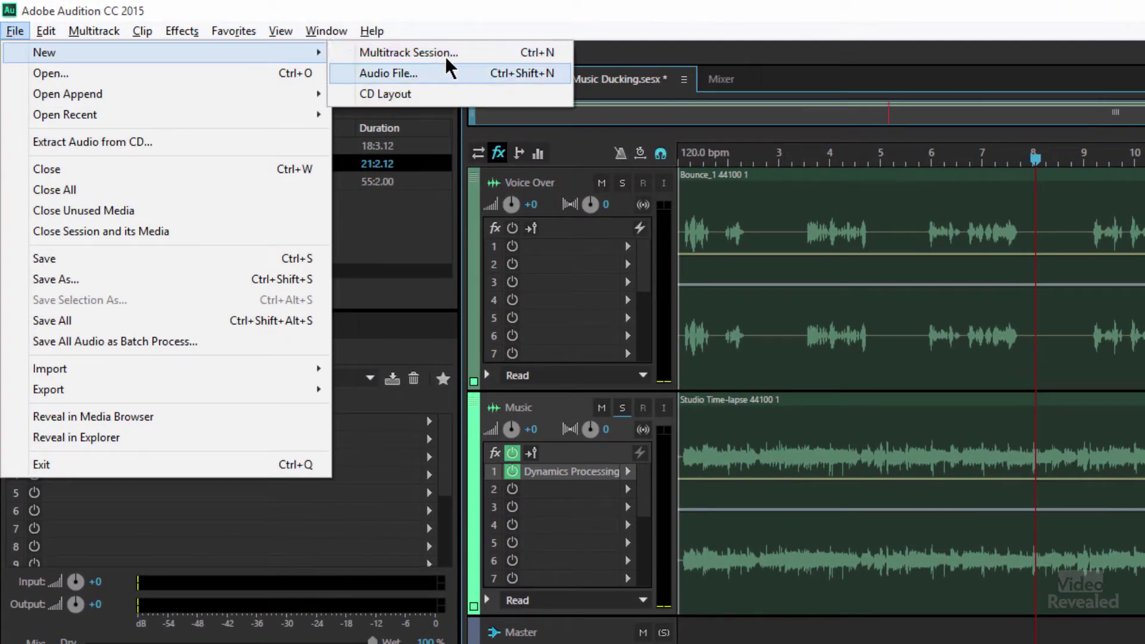
{"action": "left_click", "coordinate": [464, 49]}
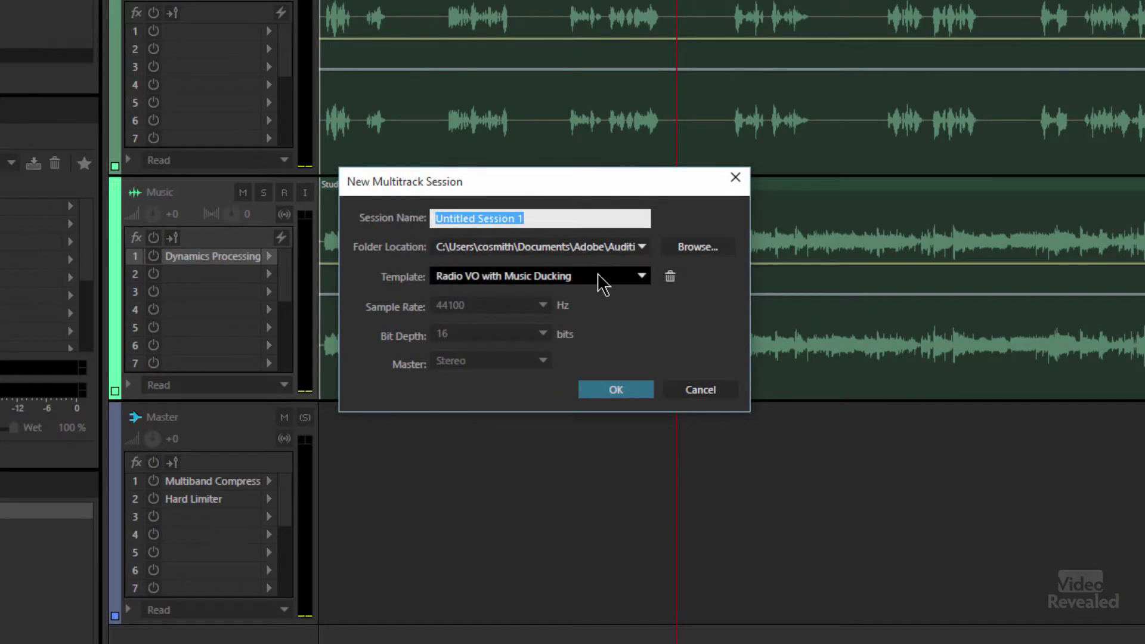
{"action": "left_click", "coordinate": [598, 276]}
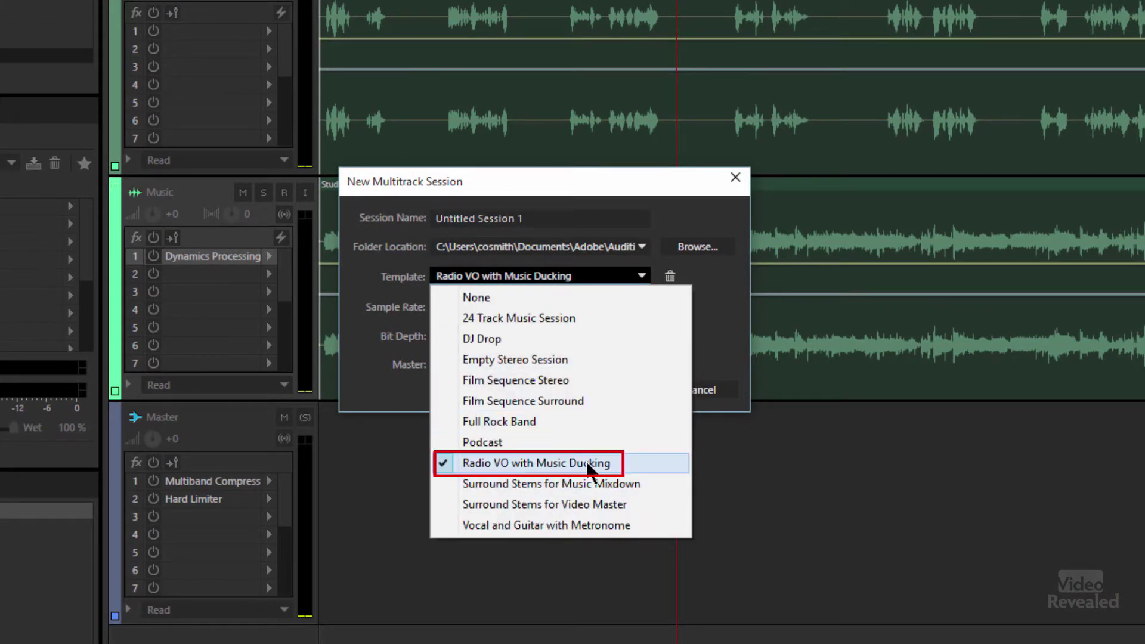
{"action": "left_click", "coordinate": [628, 464]}
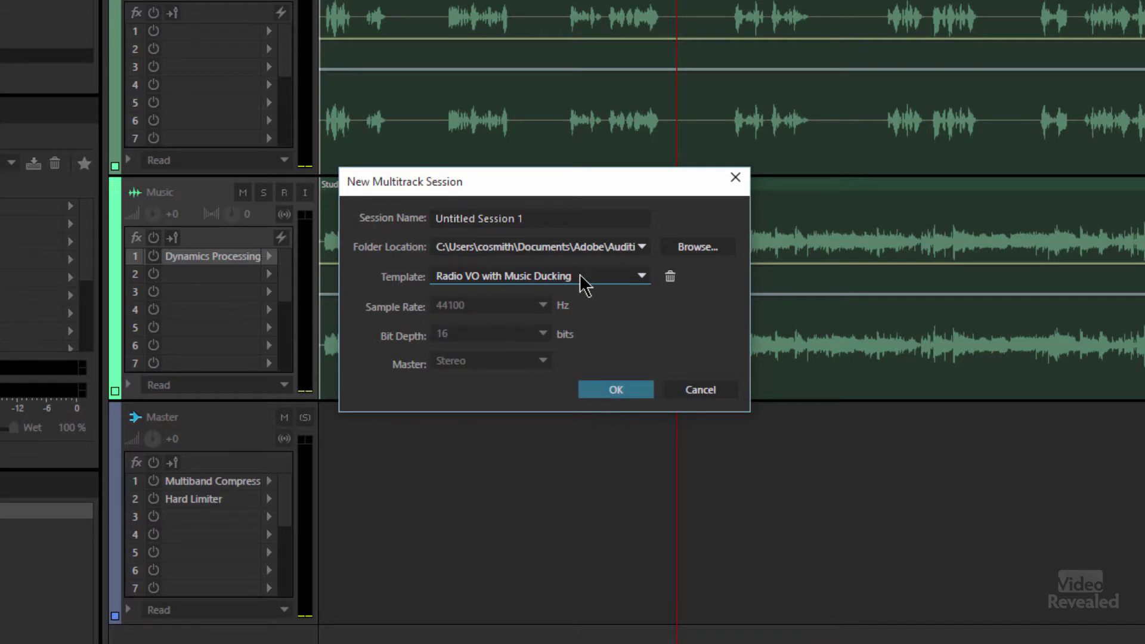
{"action": "left_click", "coordinate": [634, 392]}
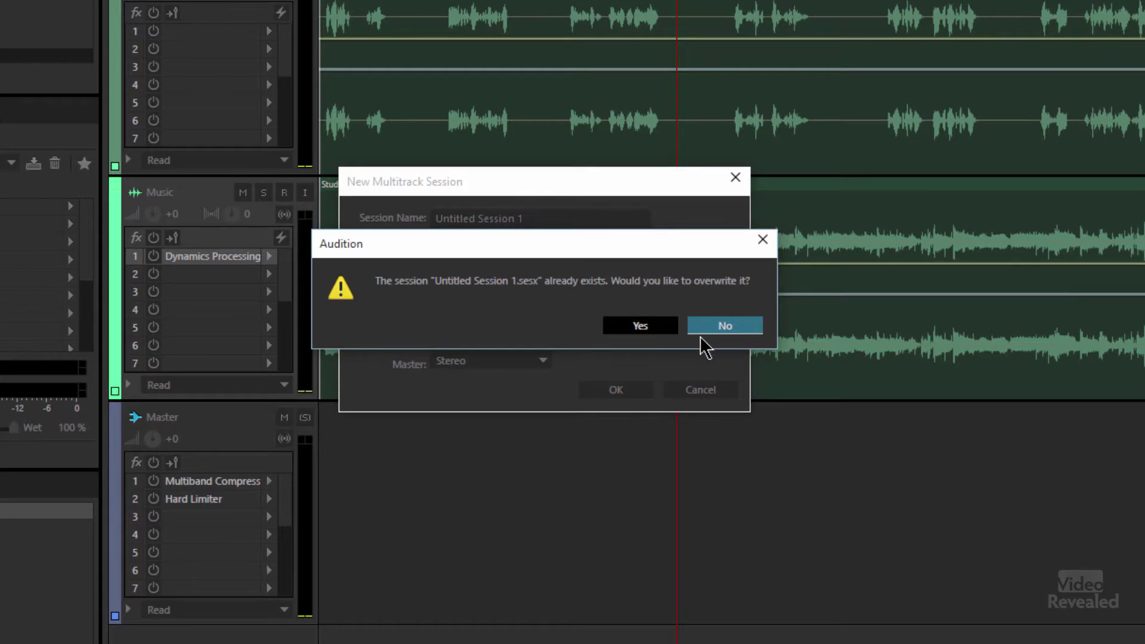
{"action": "left_click", "coordinate": [736, 328]}
{"action": "left_click", "coordinate": [559, 212]}
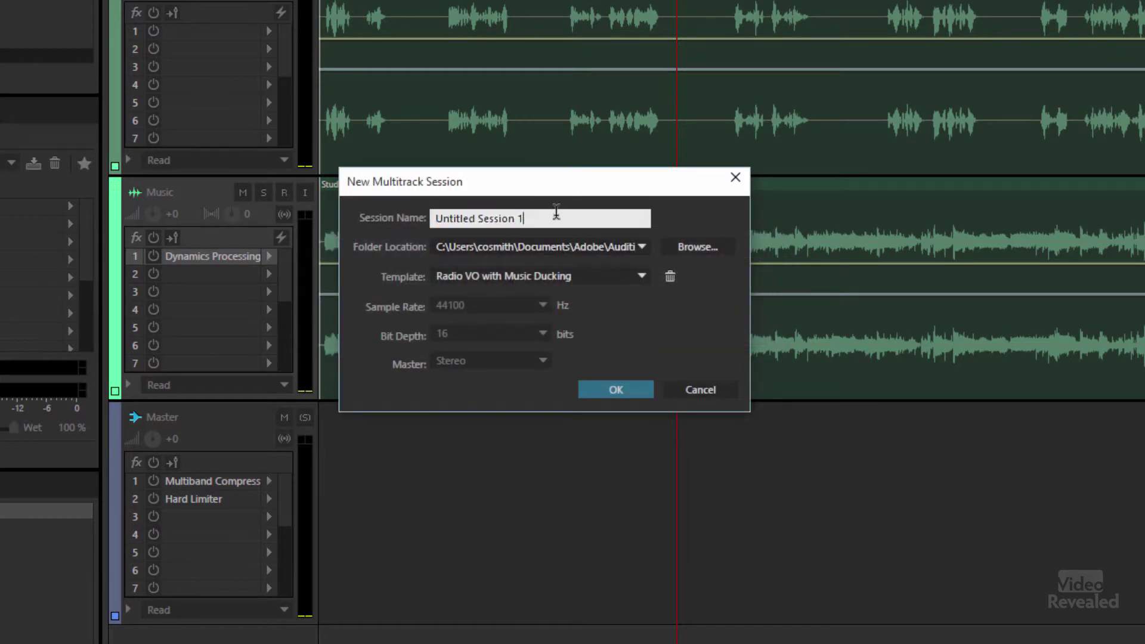
{"action": "double_click", "coordinate": [457, 214]}
{"action": "type", "text": "Ducking"}
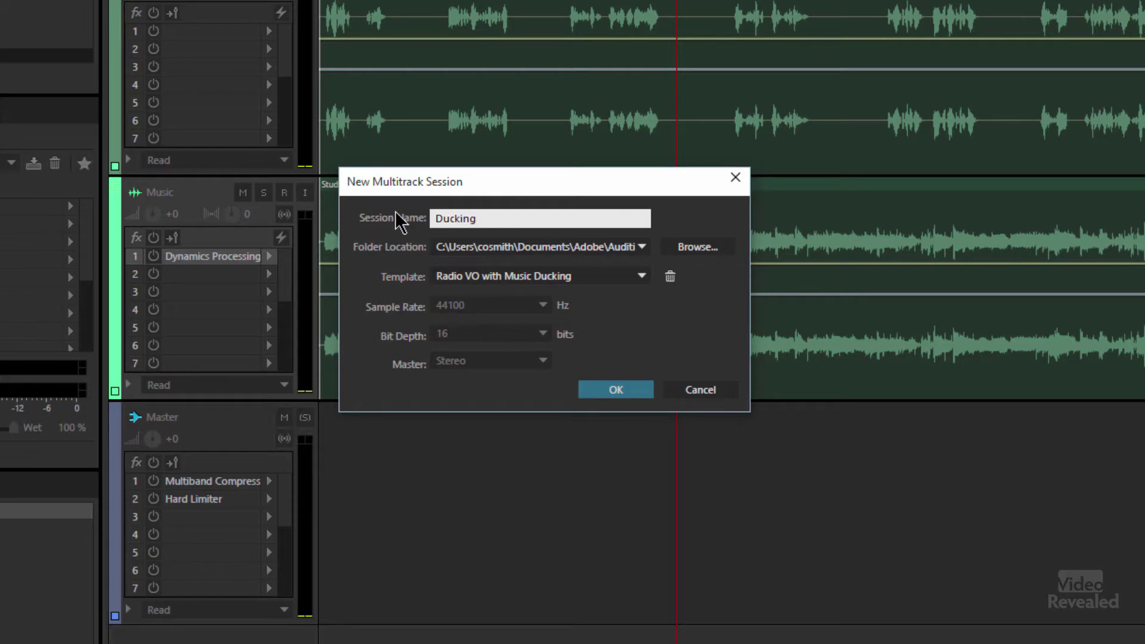
{"action": "key", "text": "Return"}
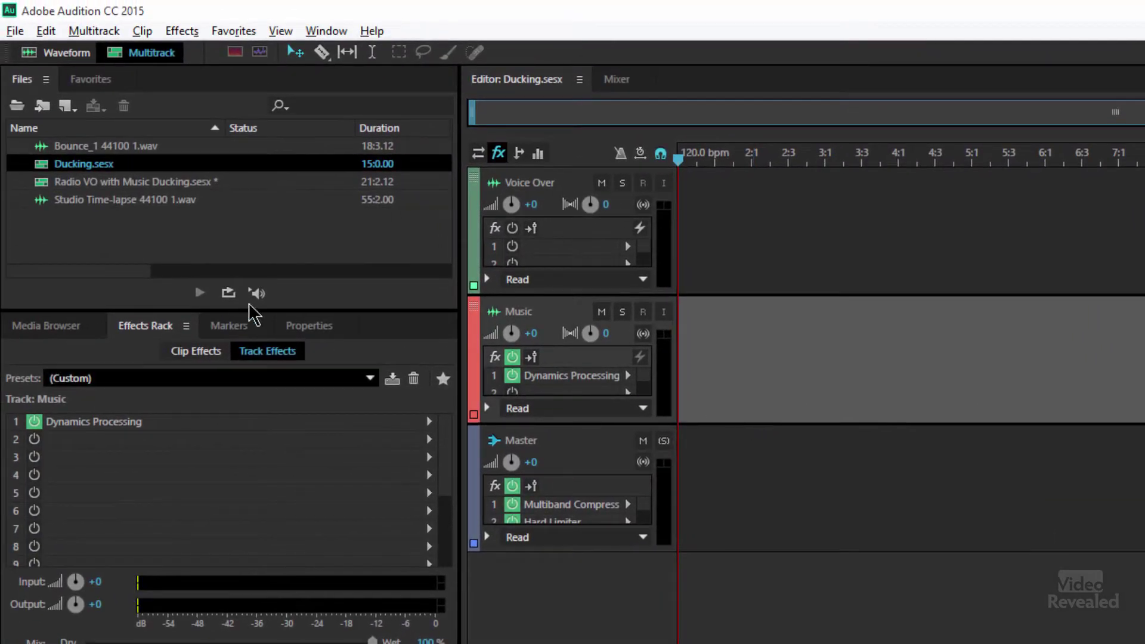
- Place Bounce_1 on Voice Over and Studio Time-lapse on Music, then play from bar 5
{"action": "left_click_drag", "start_coordinate": [44, 150], "coordinate": [684, 250]}
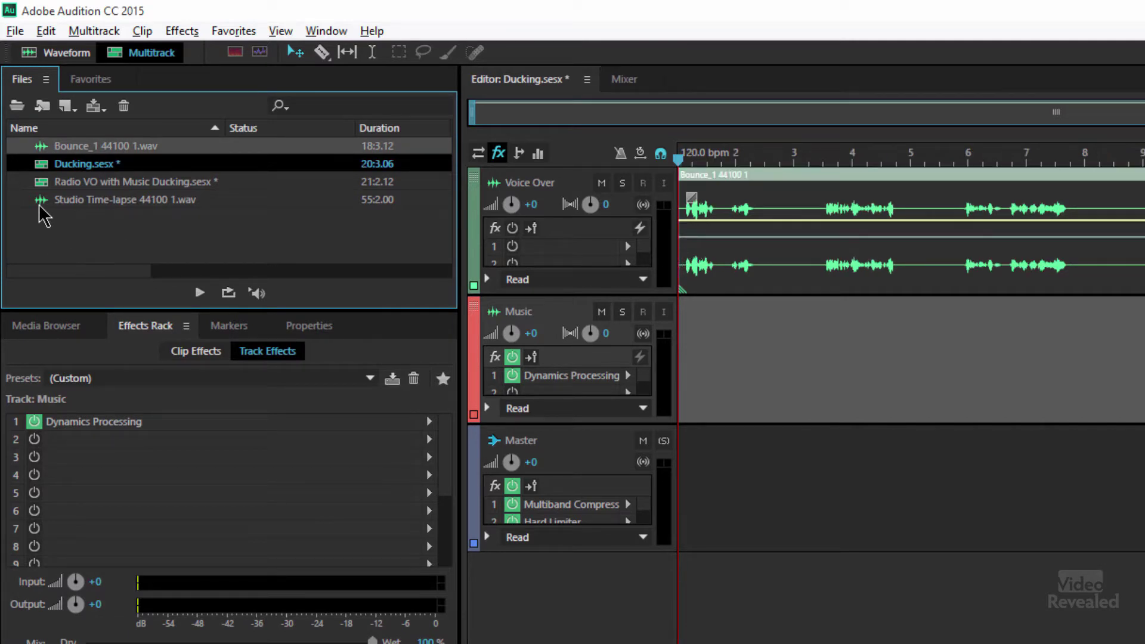
{"action": "left_click_drag", "start_coordinate": [39, 199], "coordinate": [723, 393]}
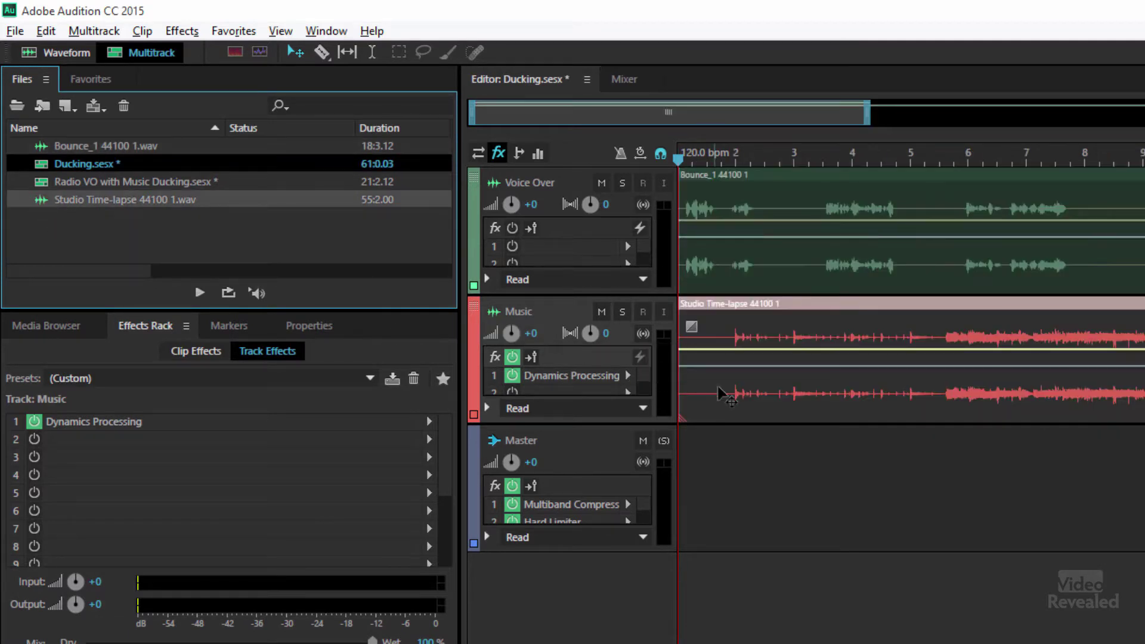
{"action": "scroll", "coordinate": [625, 378], "scroll_direction": "up", "scroll_amount": 2}
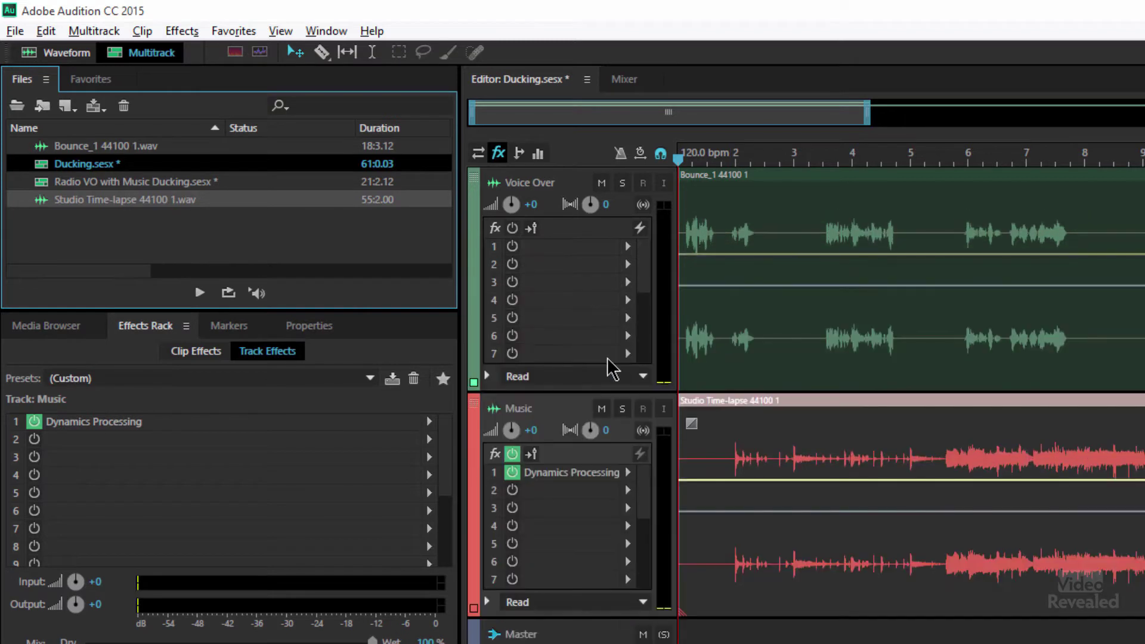
{"action": "left_click", "coordinate": [746, 162]}
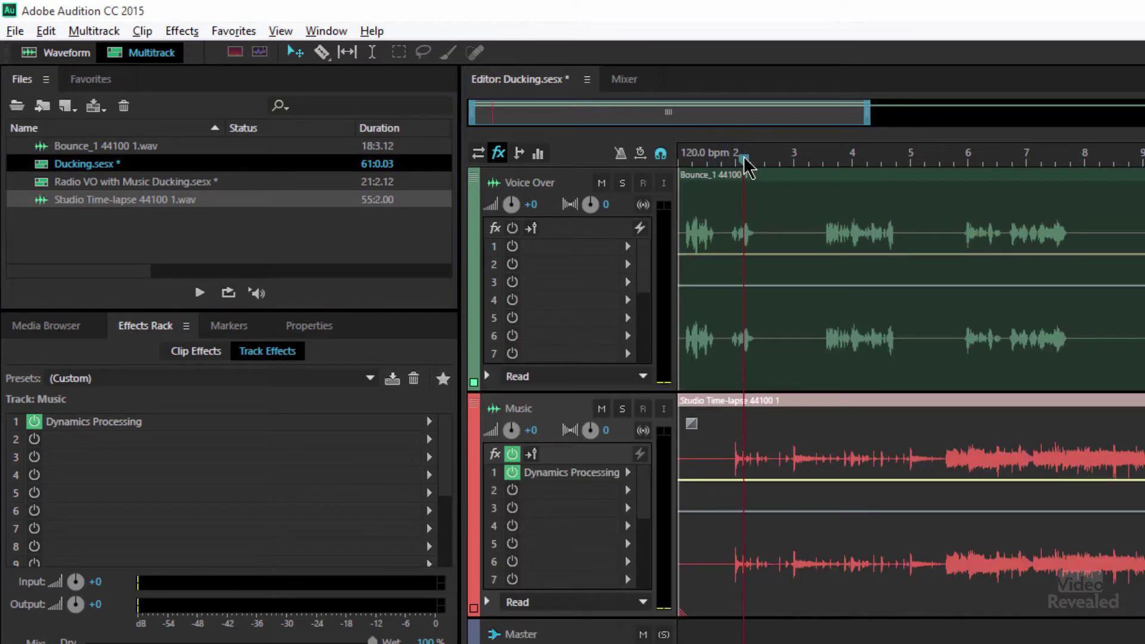
{"action": "key", "text": "space"}
- Trim the start of the Studio Time-lapse clip and move it to the track start
{"action": "left_click", "coordinate": [920, 159]}
{"action": "left_click_drag", "start_coordinate": [932, 171], "coordinate": [965, 166]}
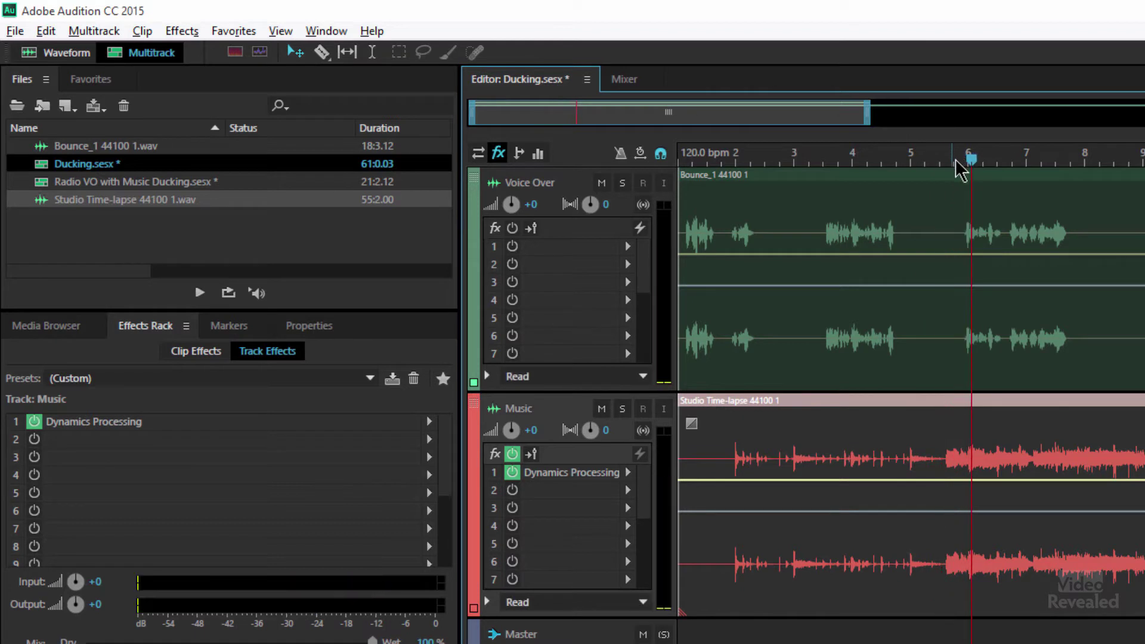
{"action": "left_click_drag", "start_coordinate": [682, 451], "coordinate": [941, 442]}
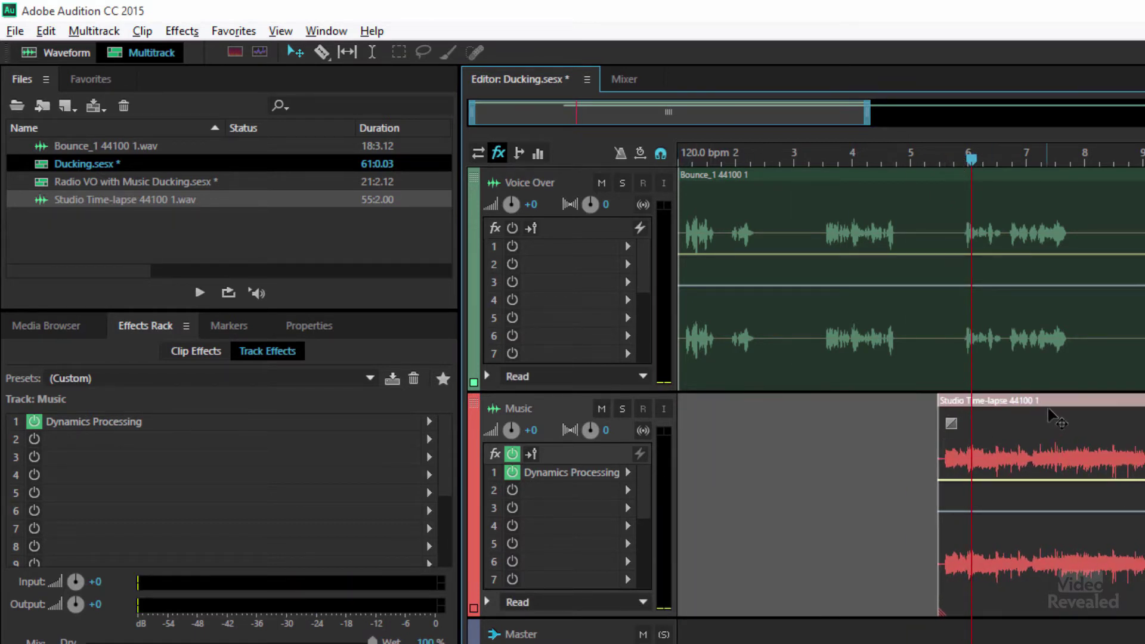
{"action": "left_click_drag", "start_coordinate": [1058, 418], "coordinate": [729, 432]}
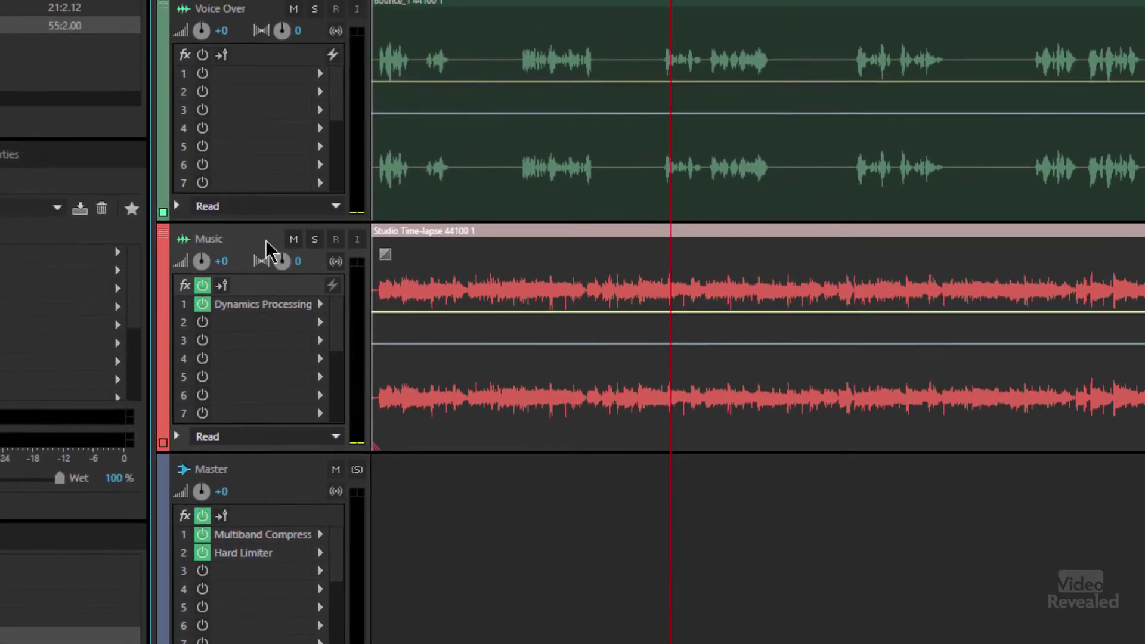
- Open the Music track's Dynamics Processing Settings and show the Set Side-Chain Input channel choices
{"action": "double_click", "coordinate": [266, 307]}
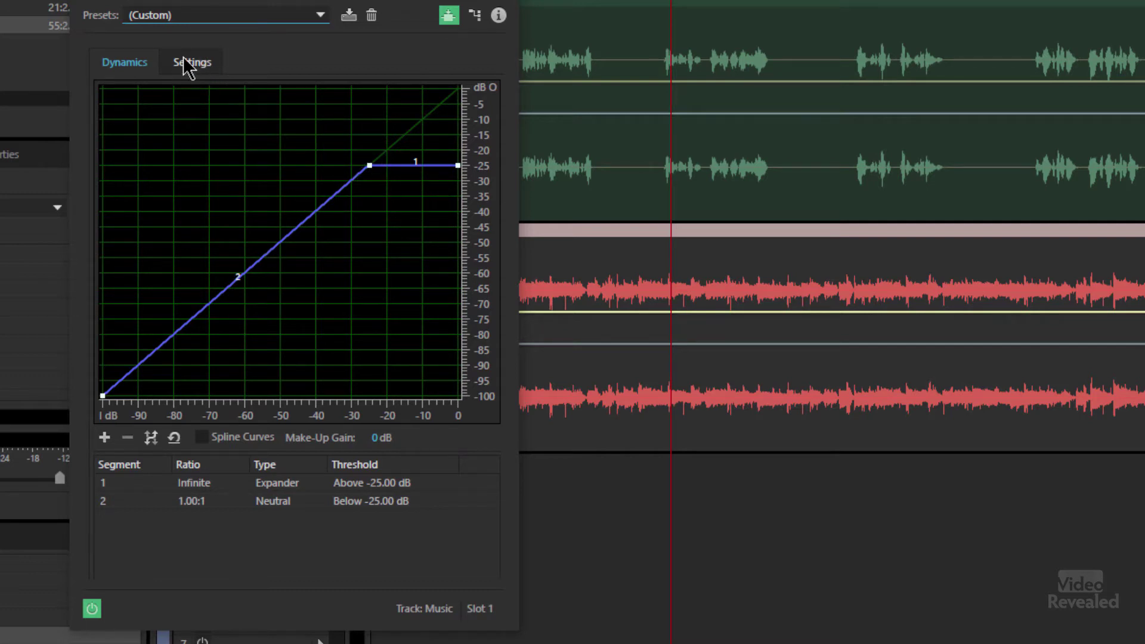
{"action": "left_click", "coordinate": [188, 64]}
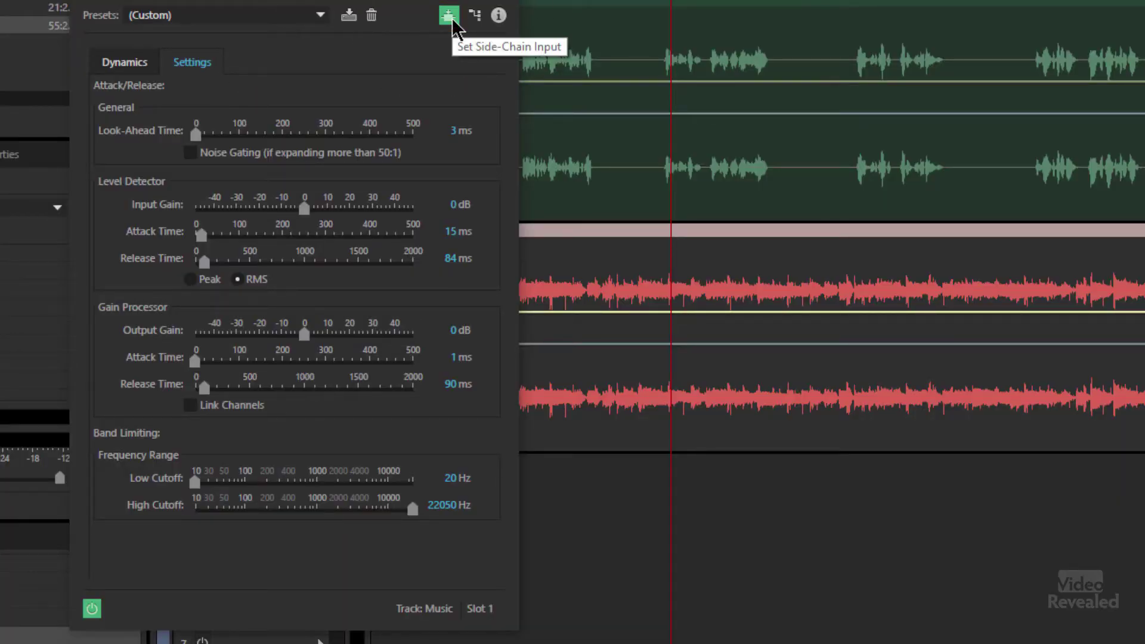
{"action": "left_click", "coordinate": [452, 17]}
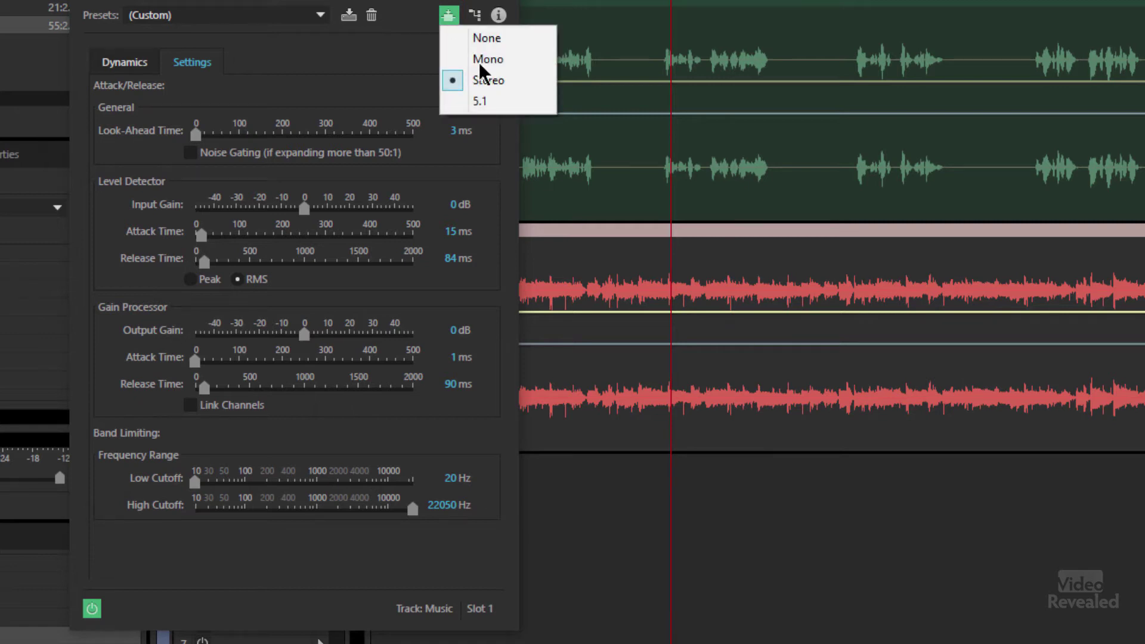
- Keep the Voice Over side-chain input in Stereo, check channel routing, and close the editor
{"action": "left_click", "coordinate": [408, 58]}
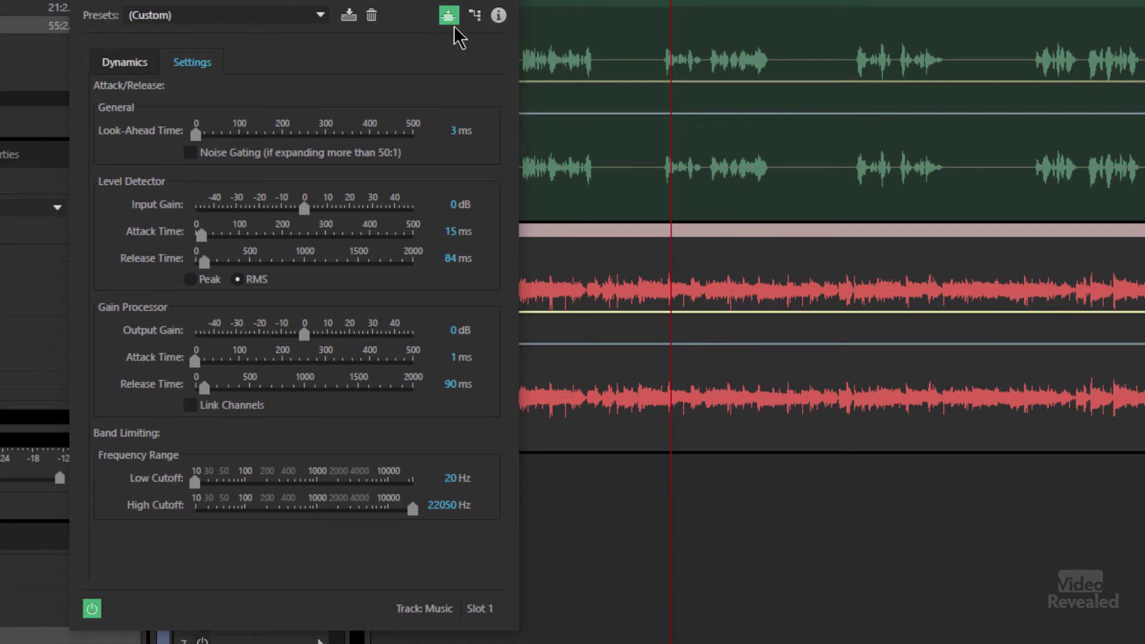
{"action": "left_click", "coordinate": [475, 15]}
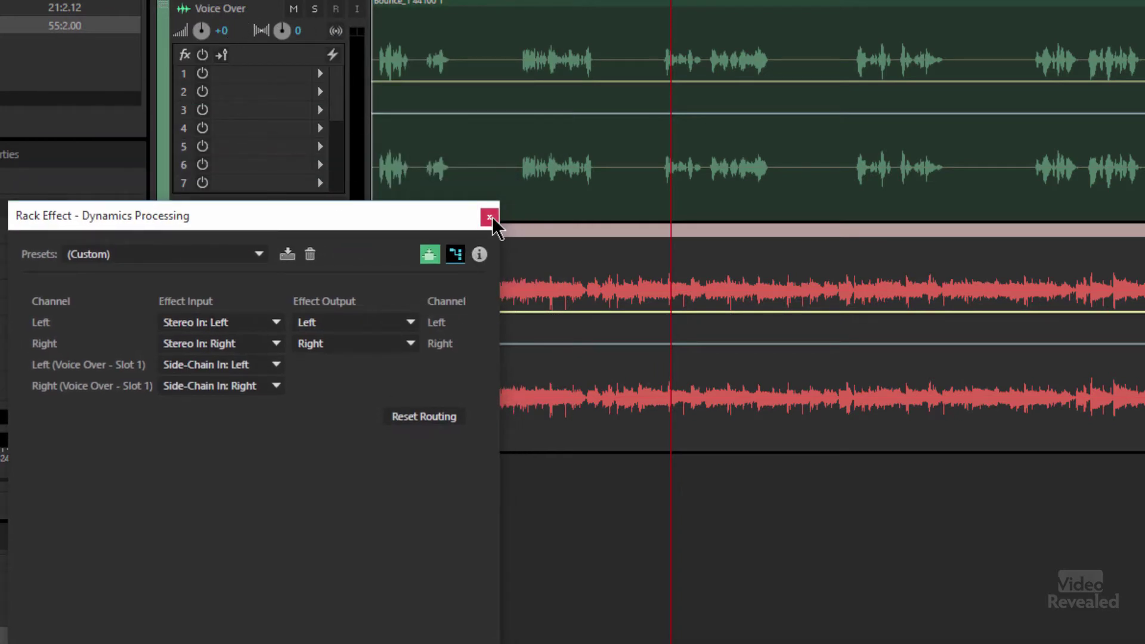
{"action": "left_click", "coordinate": [455, 254]}
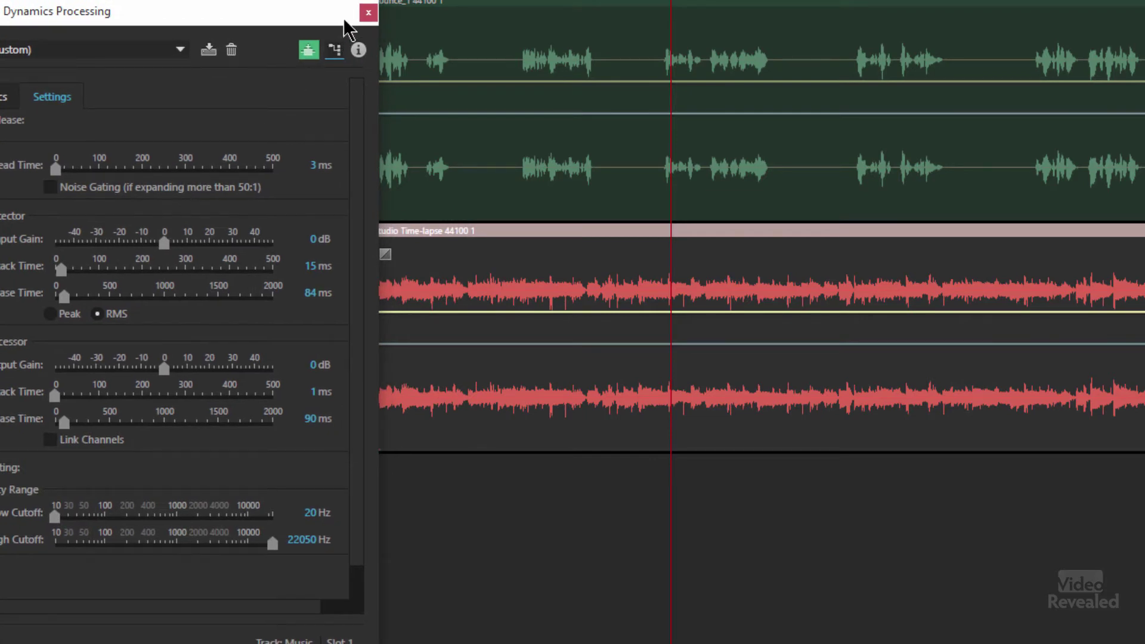
{"action": "left_click", "coordinate": [368, 17]}
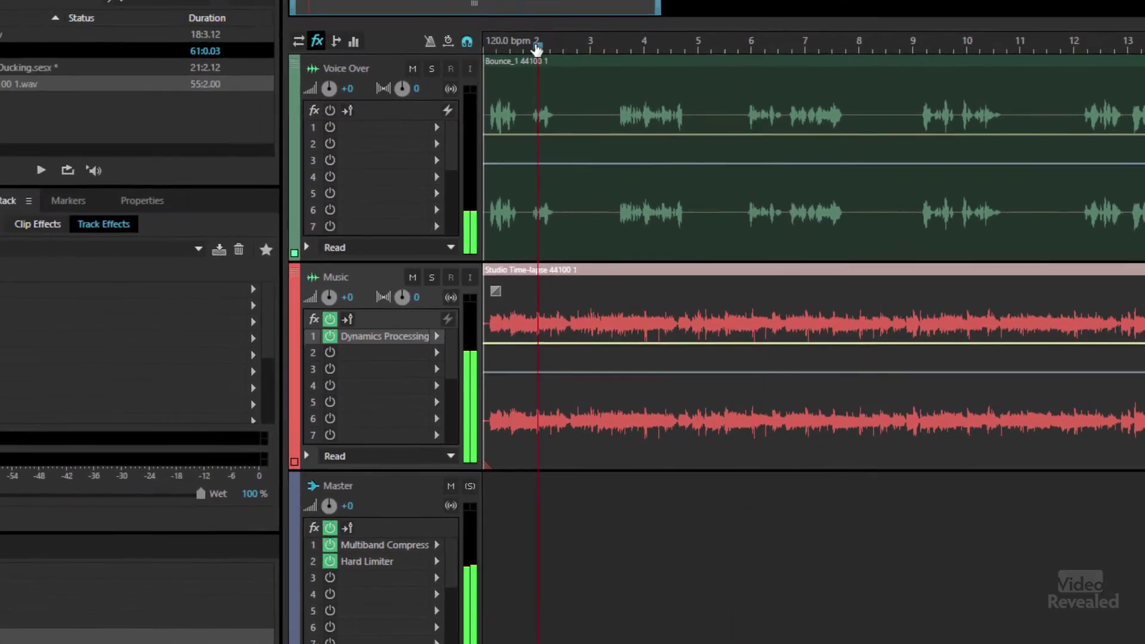
- Set the Music compression threshold to -38.11 dB and pull the curve top to about -32 dB
{"action": "key", "text": "space"}
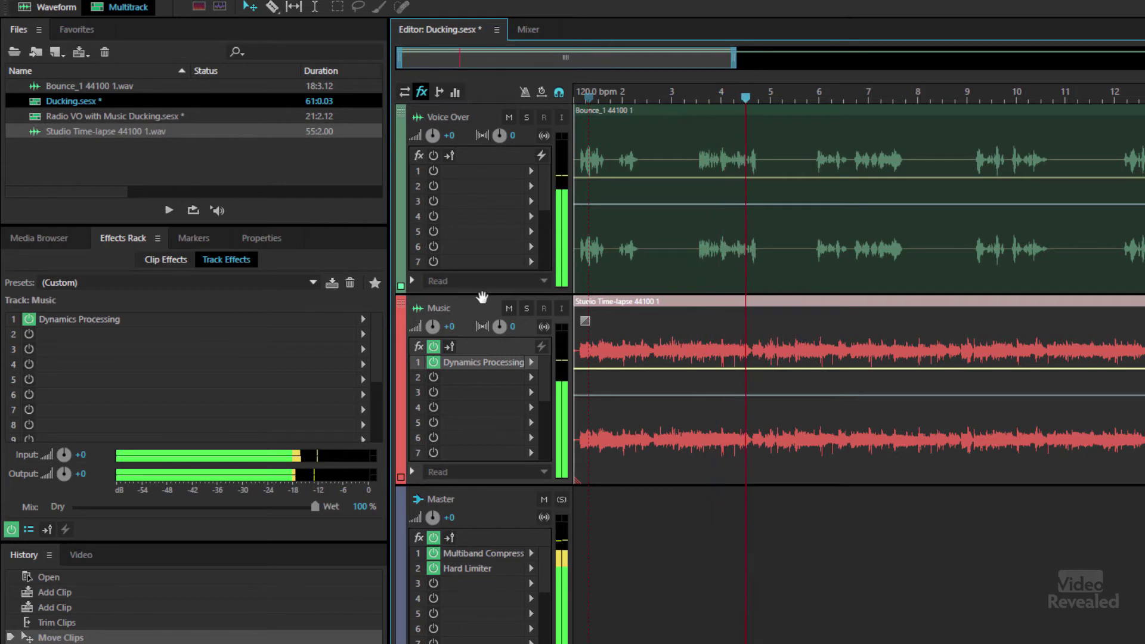
{"action": "key", "text": "space"}
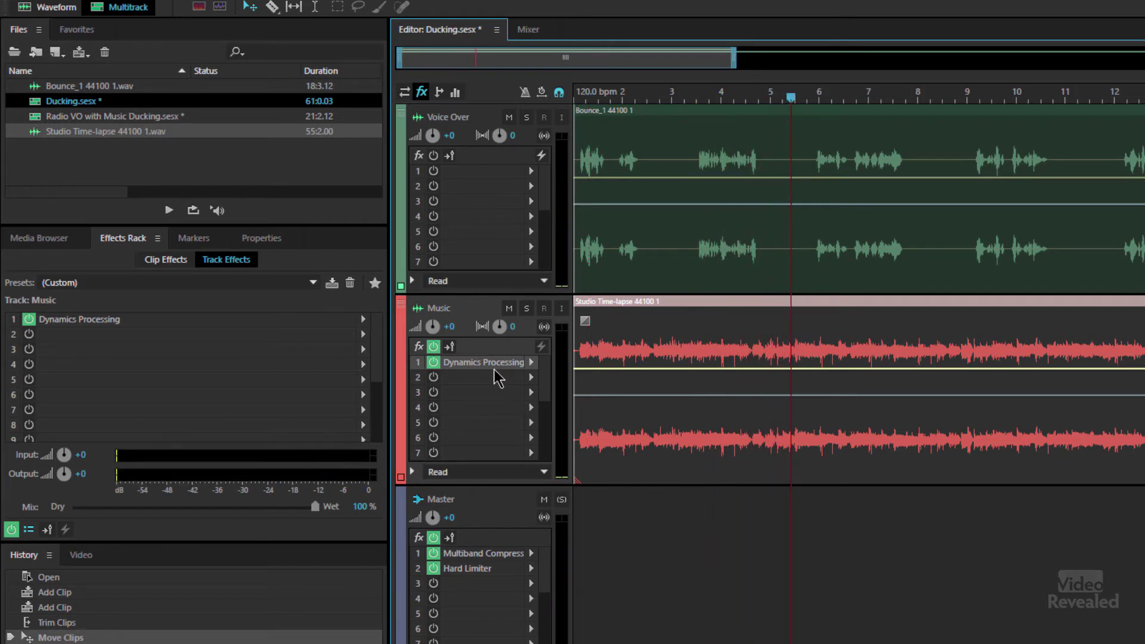
{"action": "double_click", "coordinate": [494, 362]}
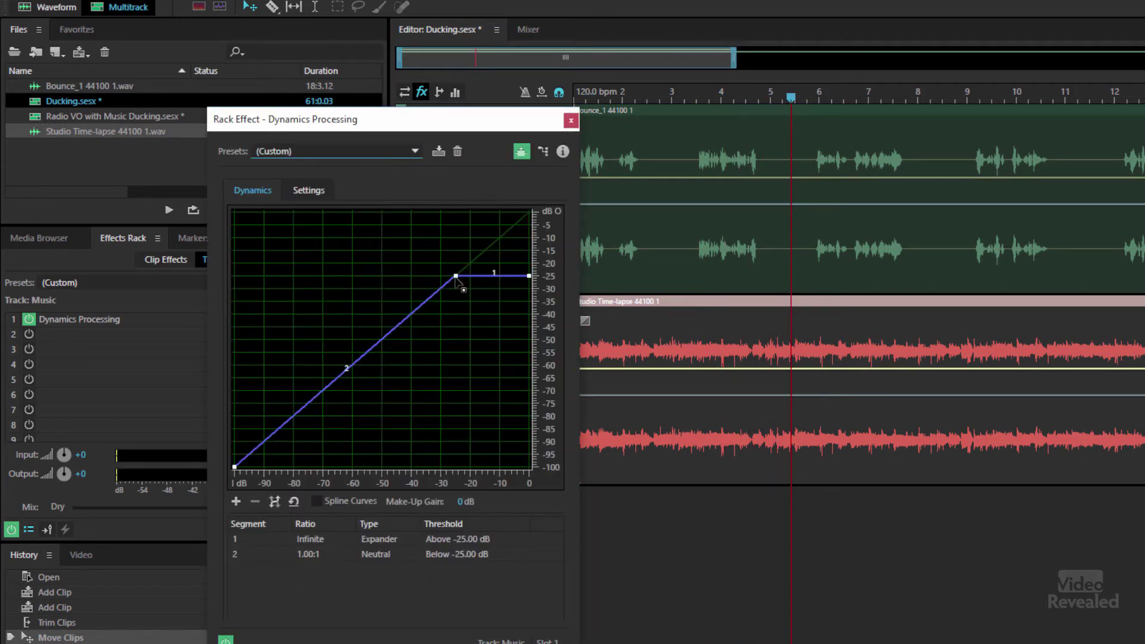
{"action": "left_click_drag", "start_coordinate": [456, 276], "coordinate": [416, 334]}
{"action": "key", "text": "space"}
{"action": "left_click_drag", "start_coordinate": [529, 276], "coordinate": [527, 303]}
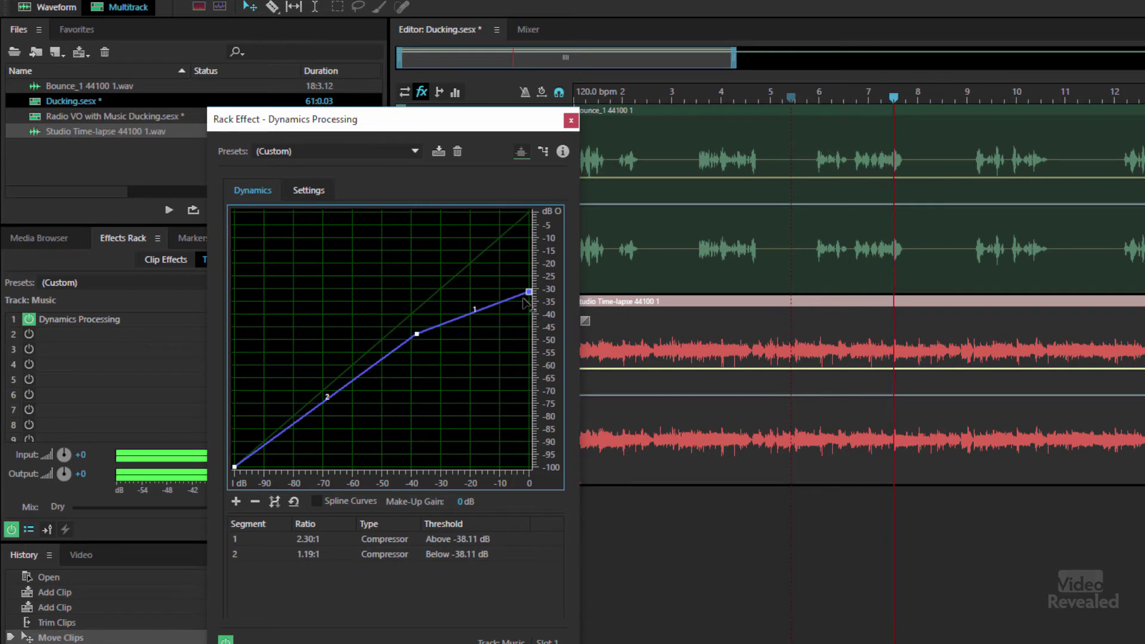
- Lengthen the gain processor release time to 213 ms and close the editor
{"action": "left_click", "coordinate": [316, 193]}
{"action": "left_click_drag", "start_coordinate": [319, 459], "coordinate": [328, 462]}
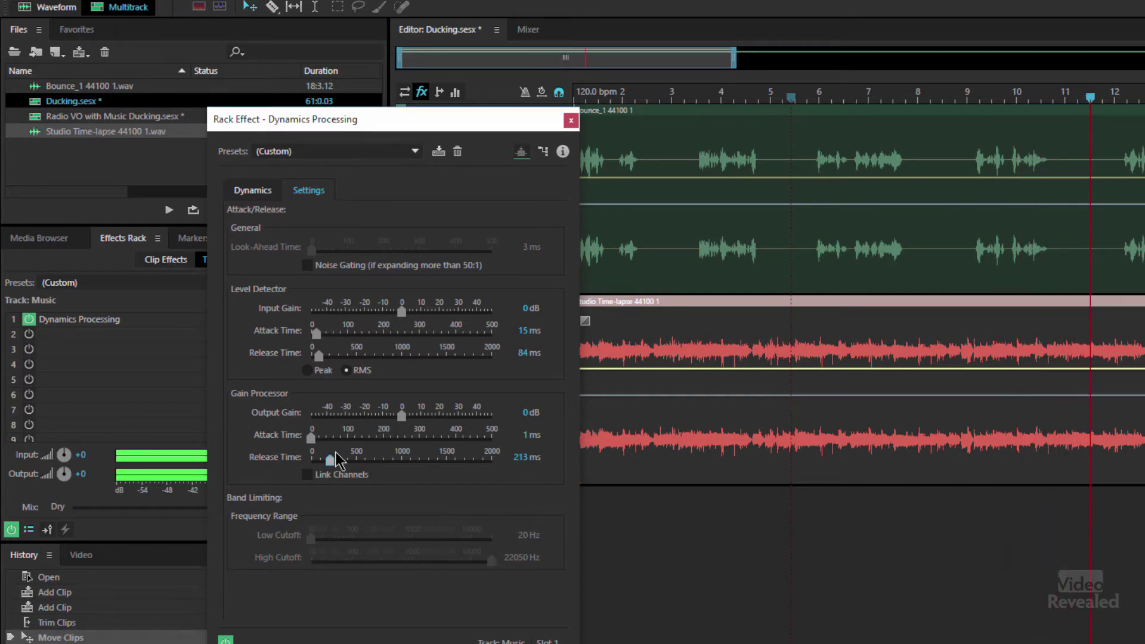
{"action": "left_click", "coordinate": [571, 120]}
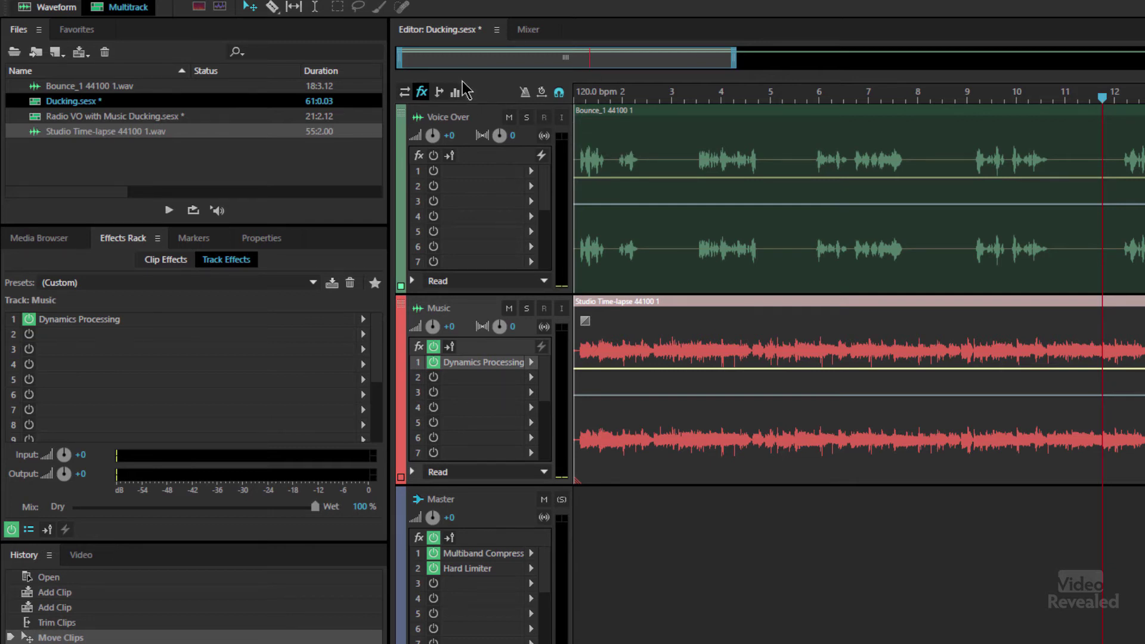
{"action": "left_click", "coordinate": [404, 93]}
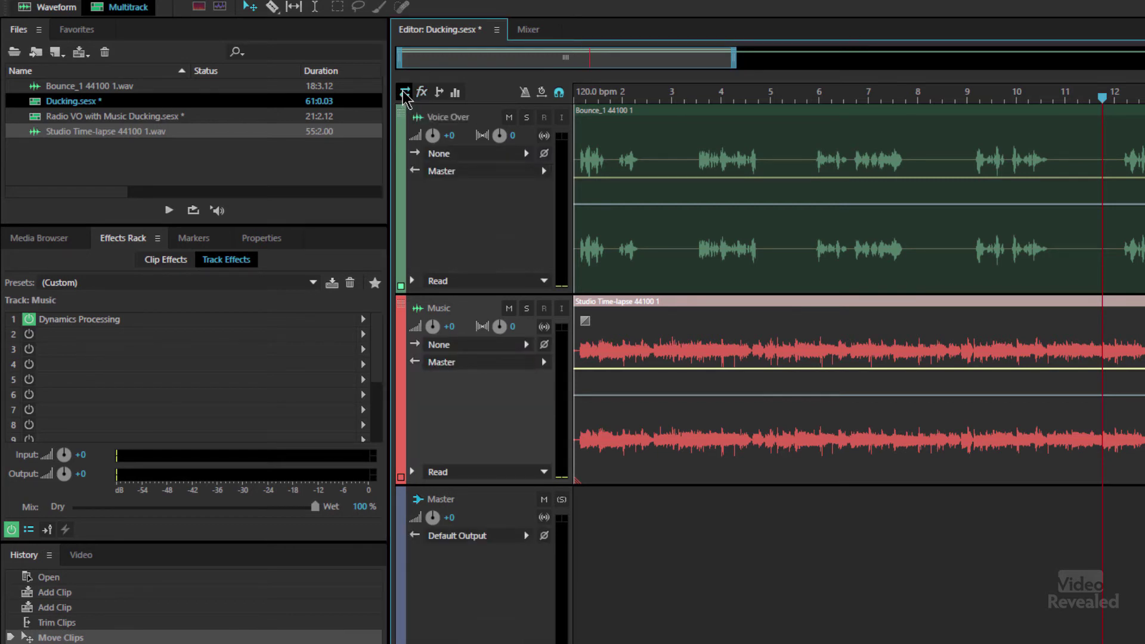
{"action": "left_click", "coordinate": [421, 92]}
{"action": "left_click", "coordinate": [439, 93]}
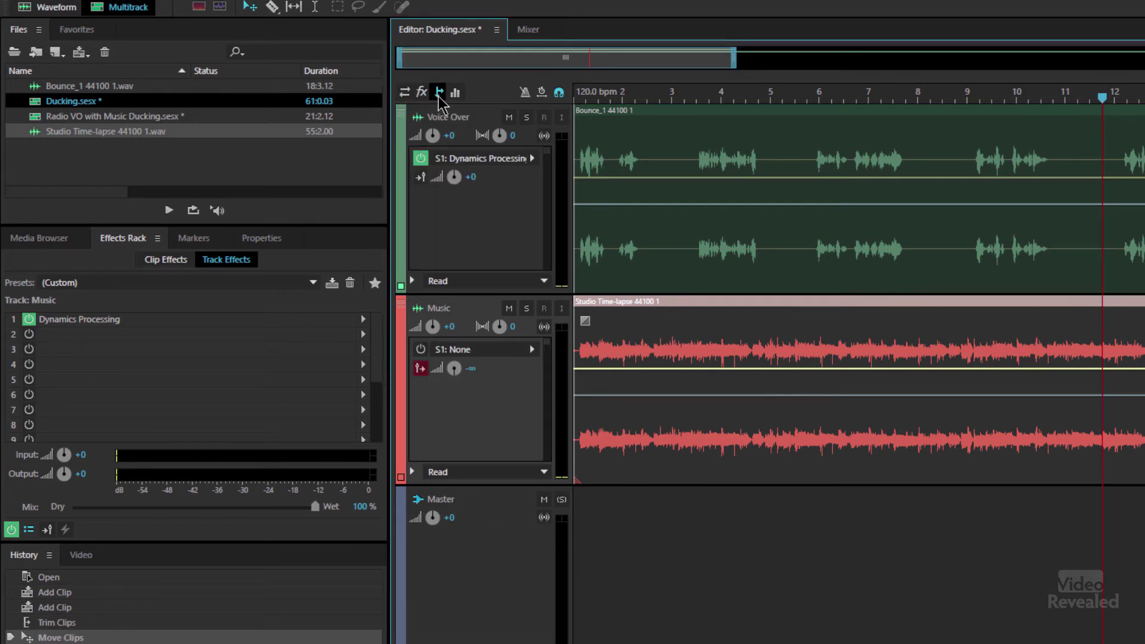
{"action": "left_click", "coordinate": [455, 93]}
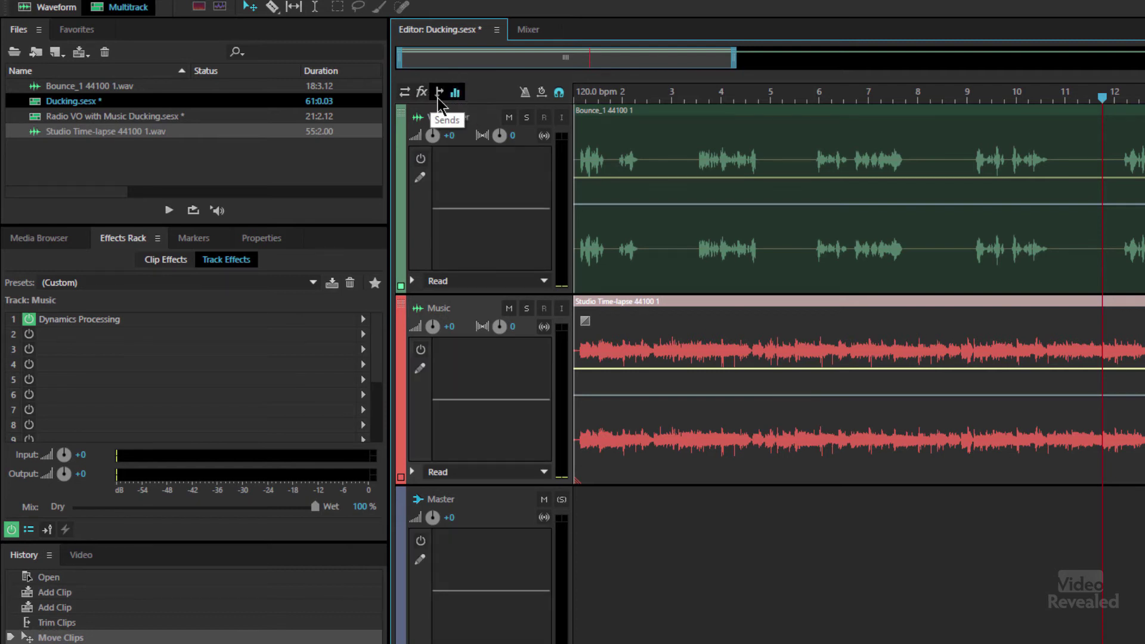
{"action": "left_click", "coordinate": [440, 93]}
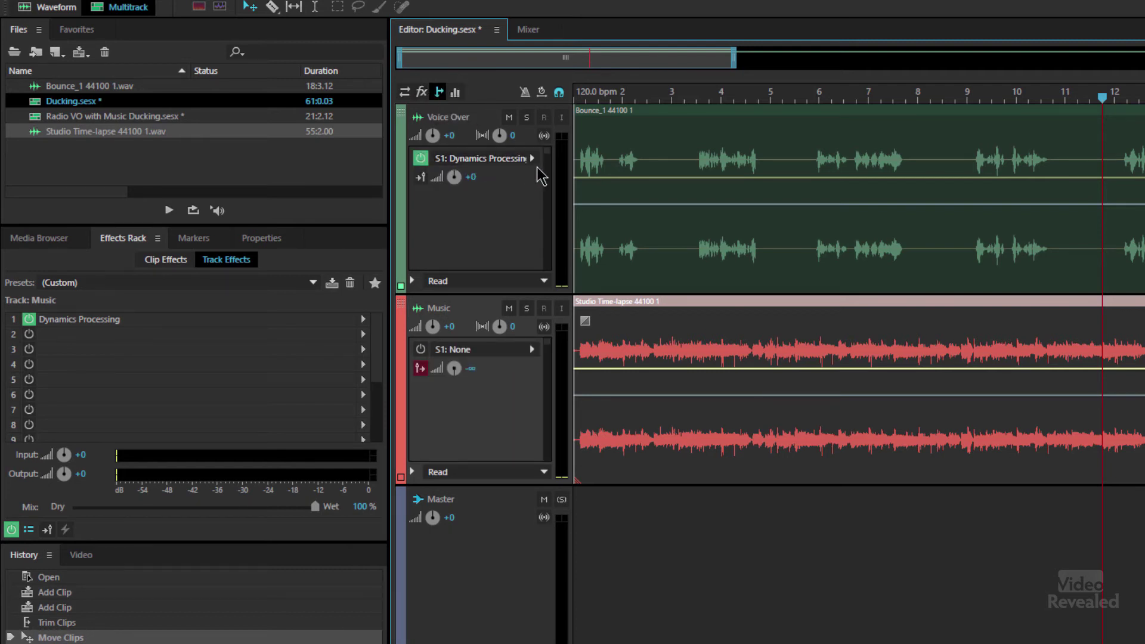
{"action": "left_click", "coordinate": [530, 159]}
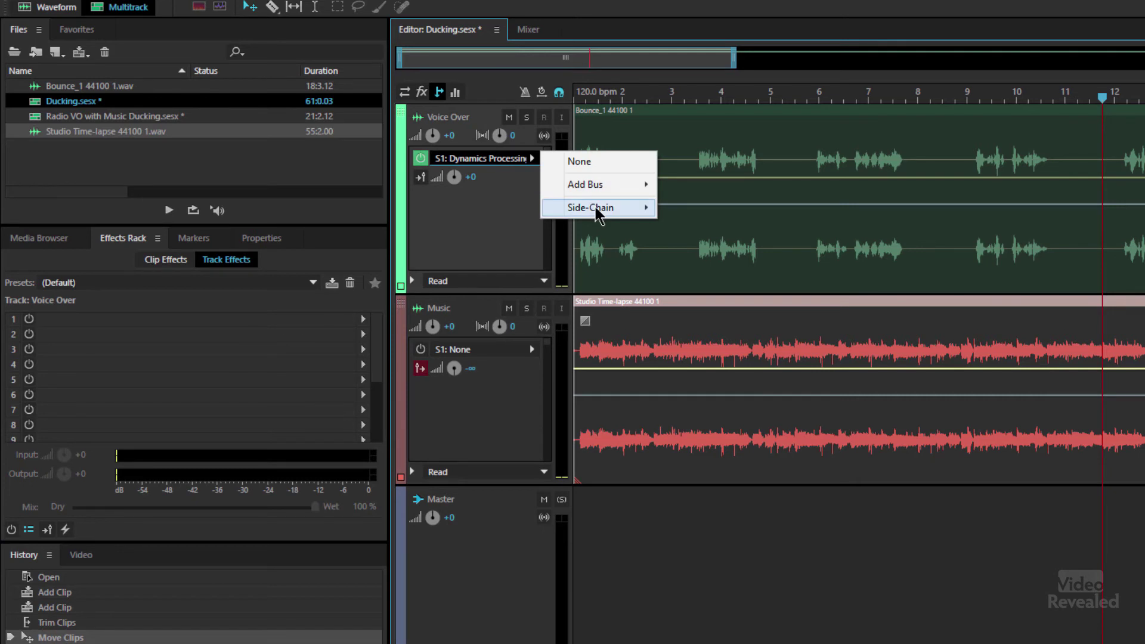
{"action": "mouse_move", "coordinate": [613, 209]}
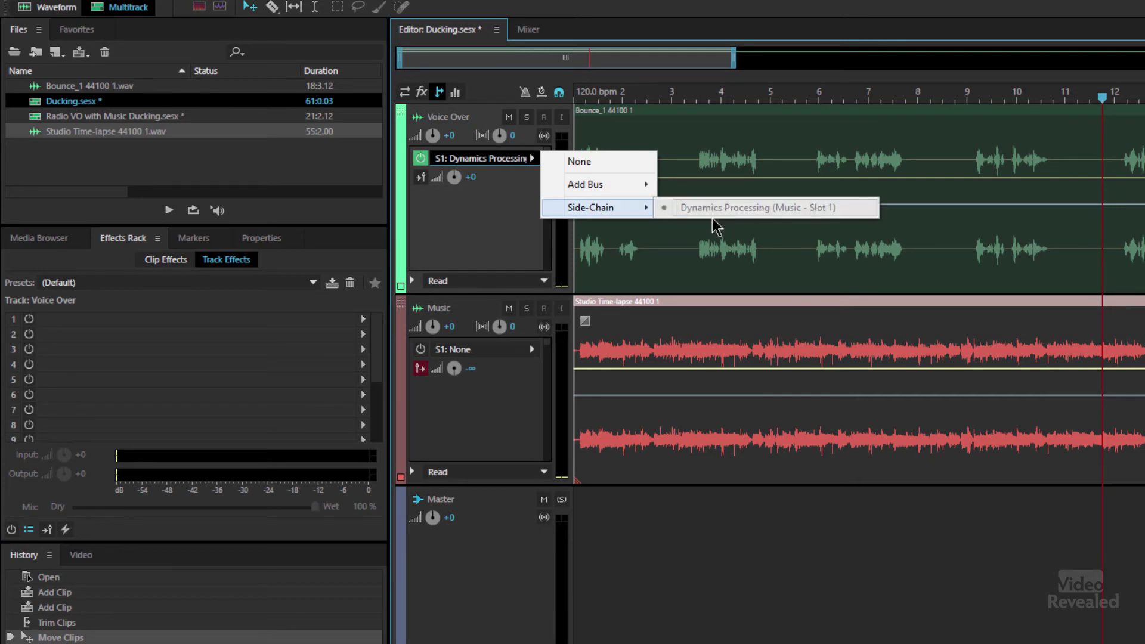
{"action": "left_click", "coordinate": [479, 231]}
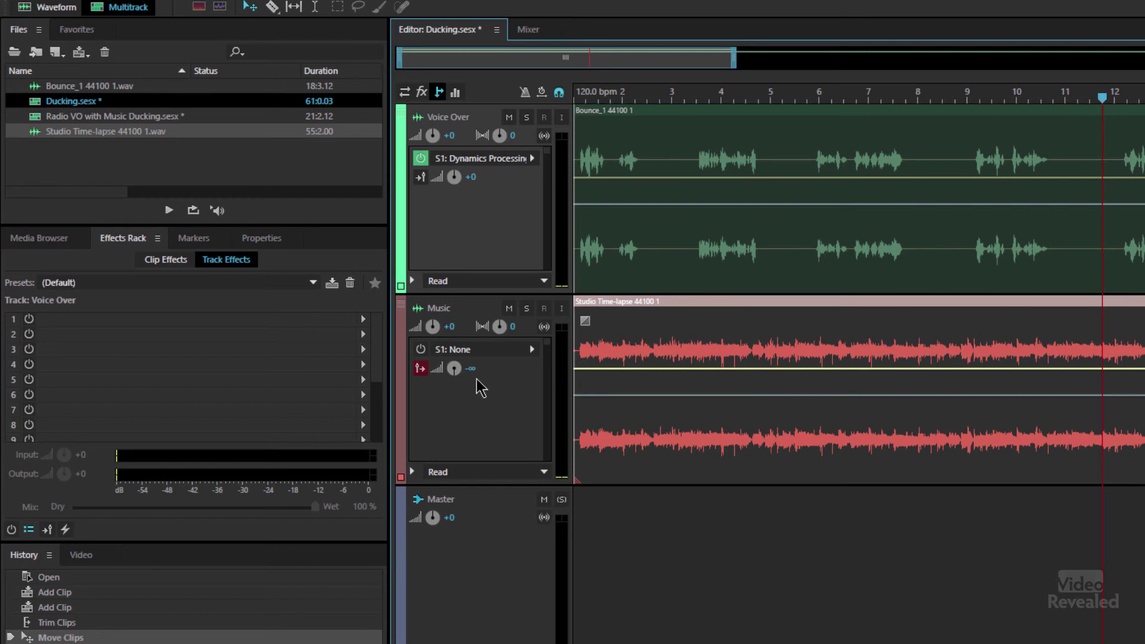
{"action": "left_click", "coordinate": [421, 91]}
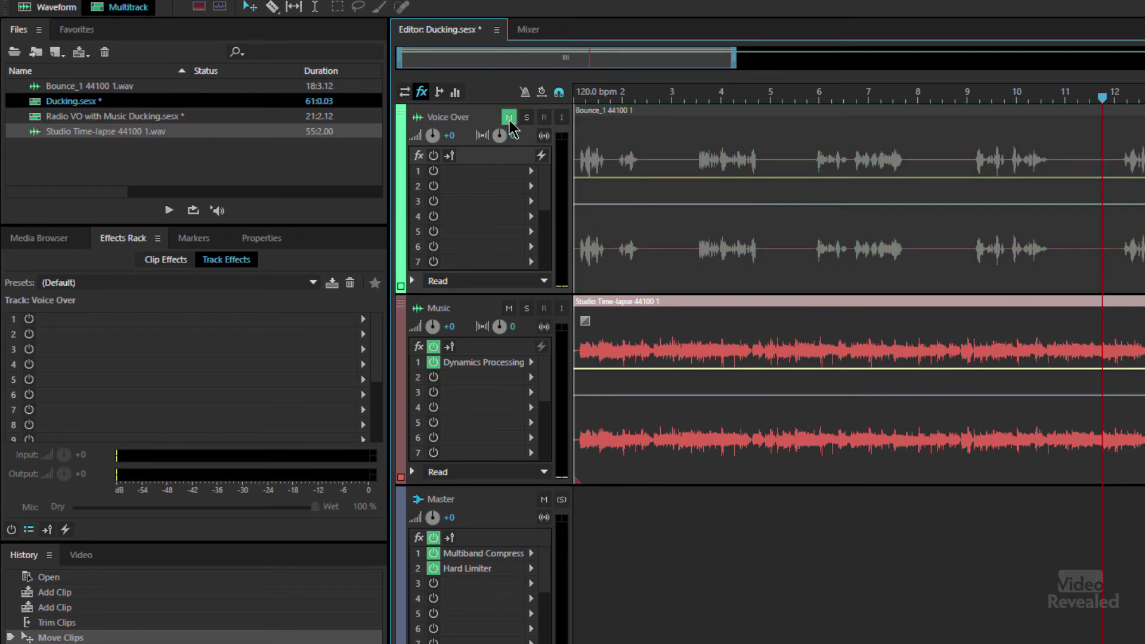
- Play the Ducking session from around bar 3
{"action": "left_click", "coordinate": [684, 102]}
{"action": "key", "text": "space"}
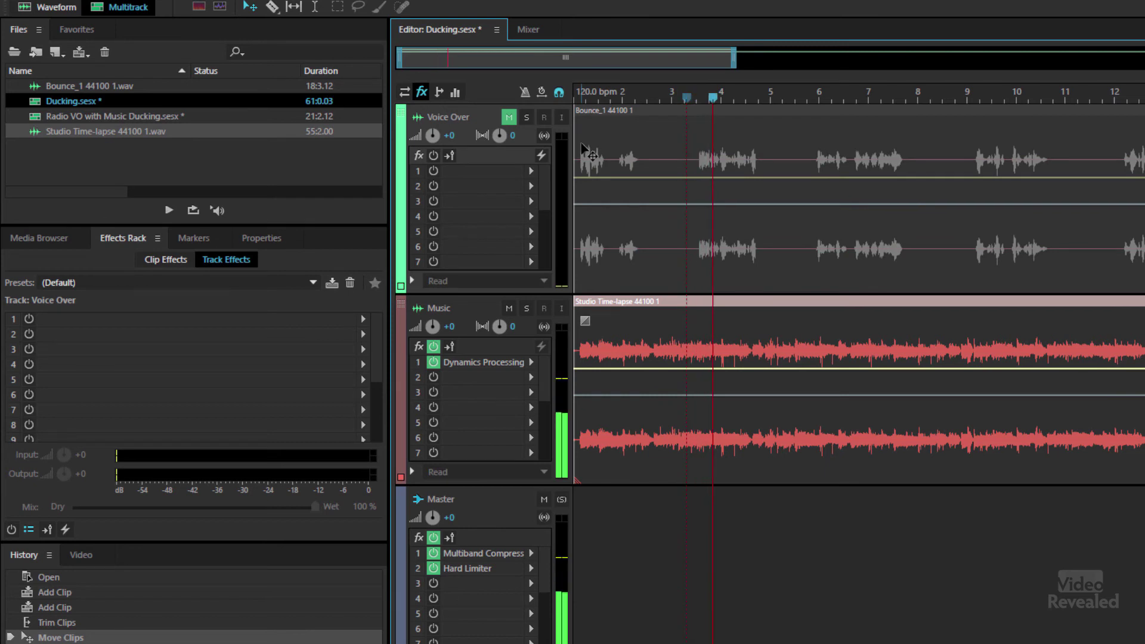